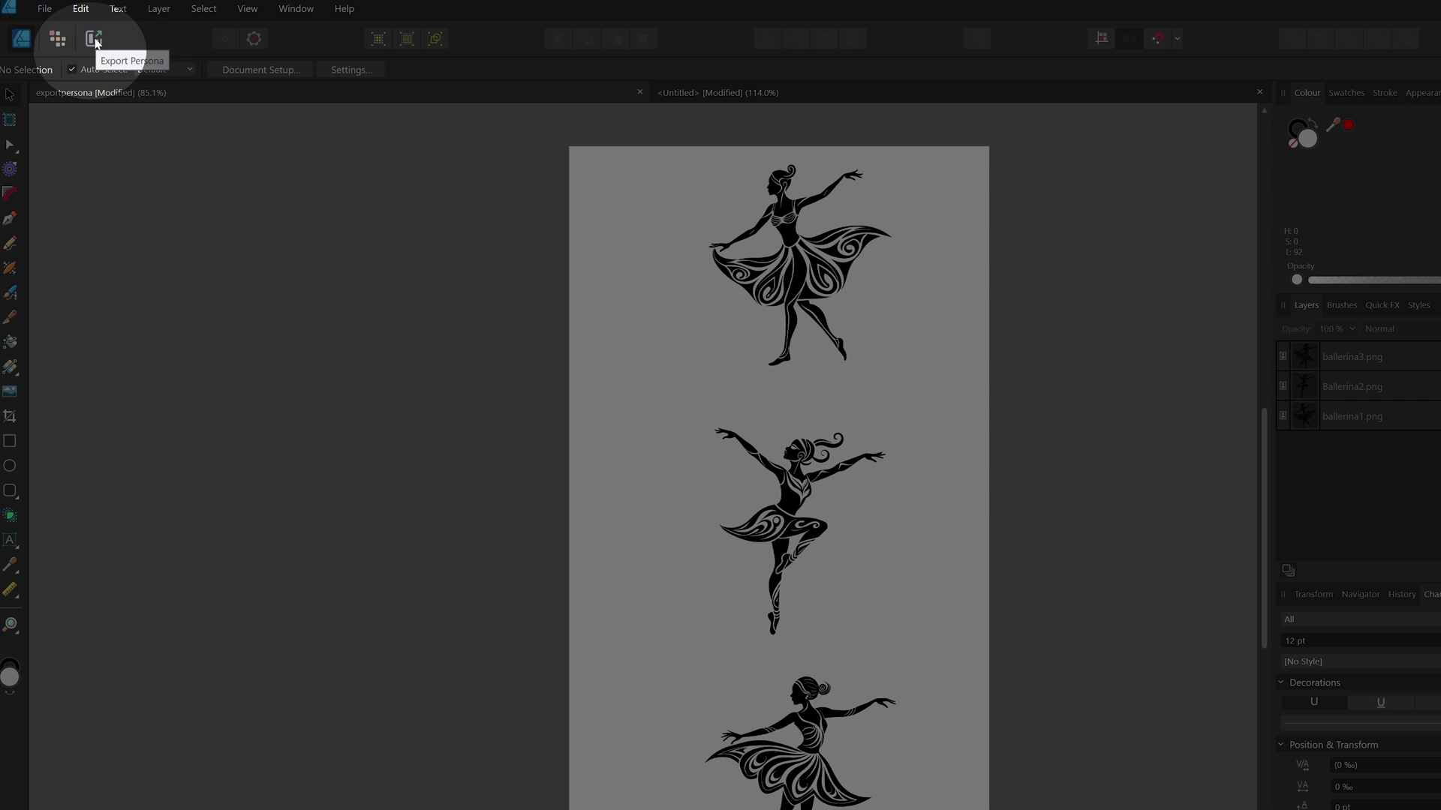
Step: Switch the ballerina document to the Export Persona
left_click(95, 40)
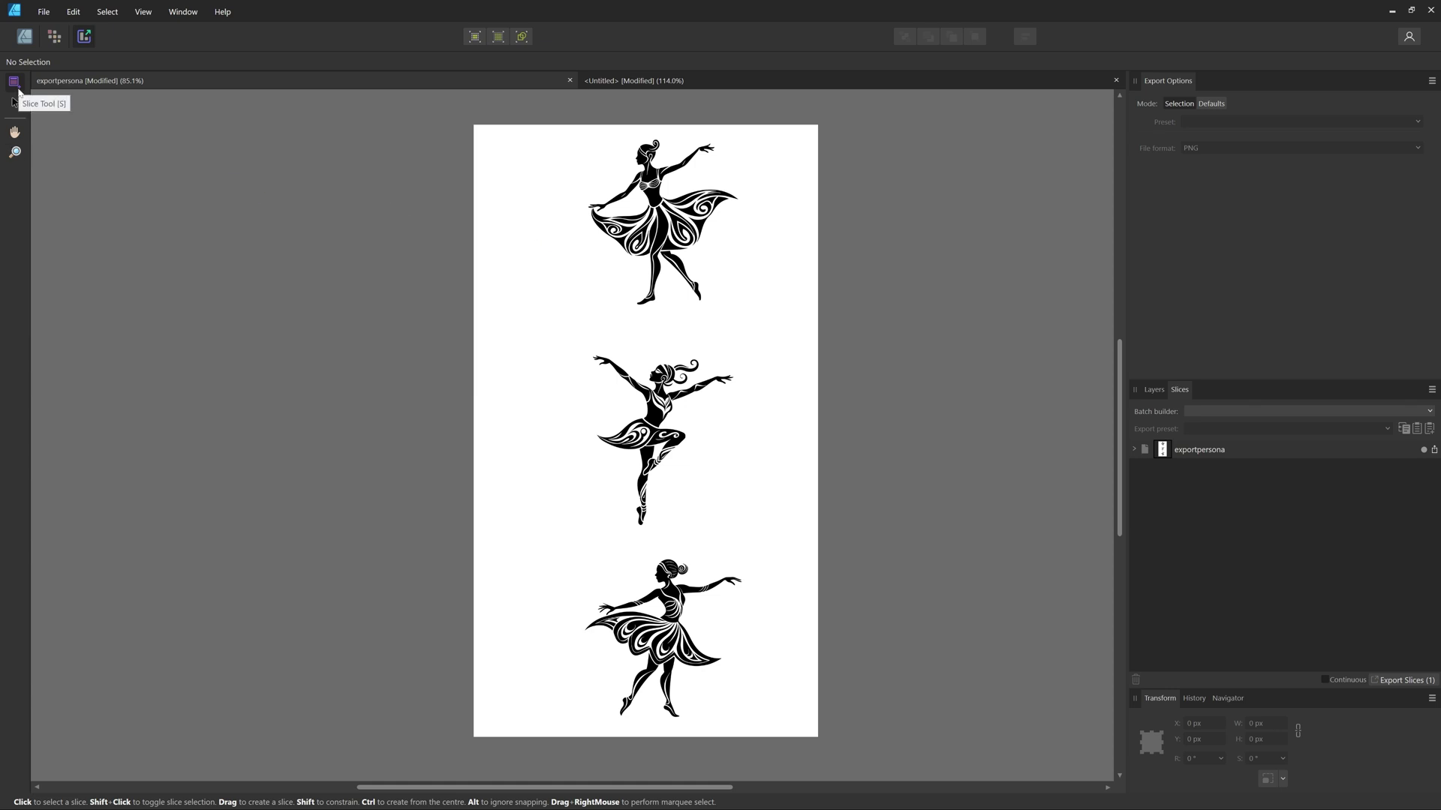
Step: Draw slice1 around the top ballerina and exclude the whole-page exportpersona slice from export
key("s")
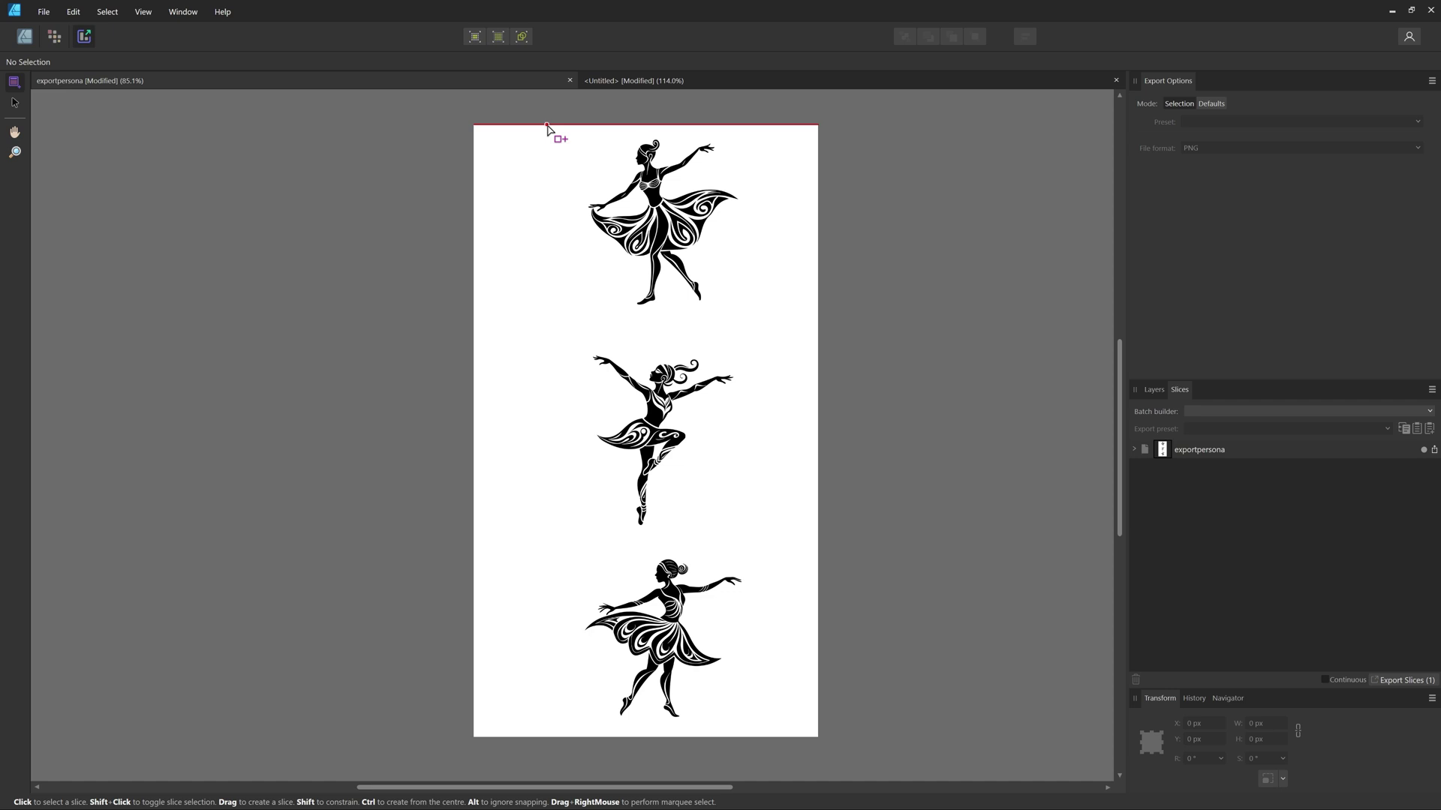
left_click_drag(542, 126, 787, 316)
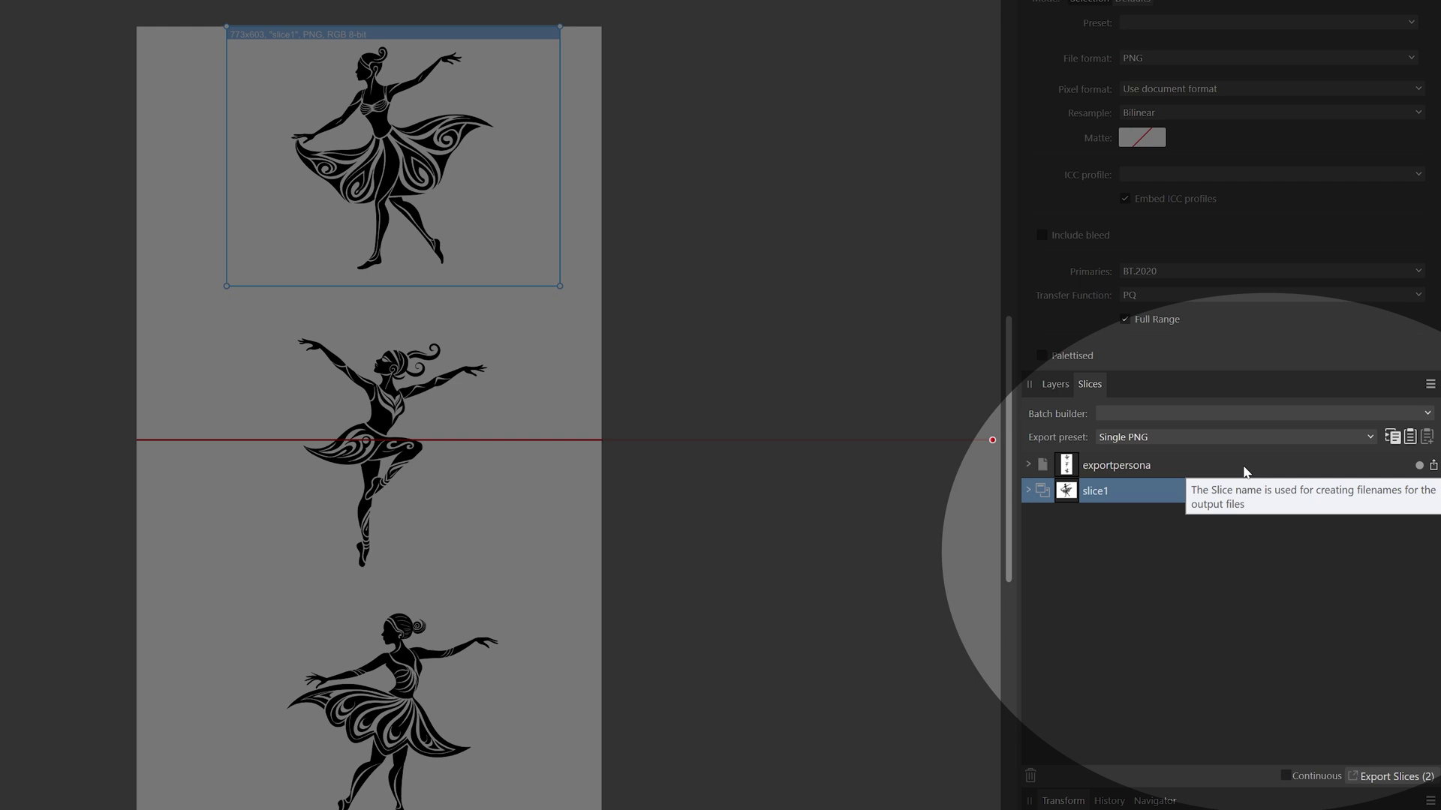
left_click(1421, 467)
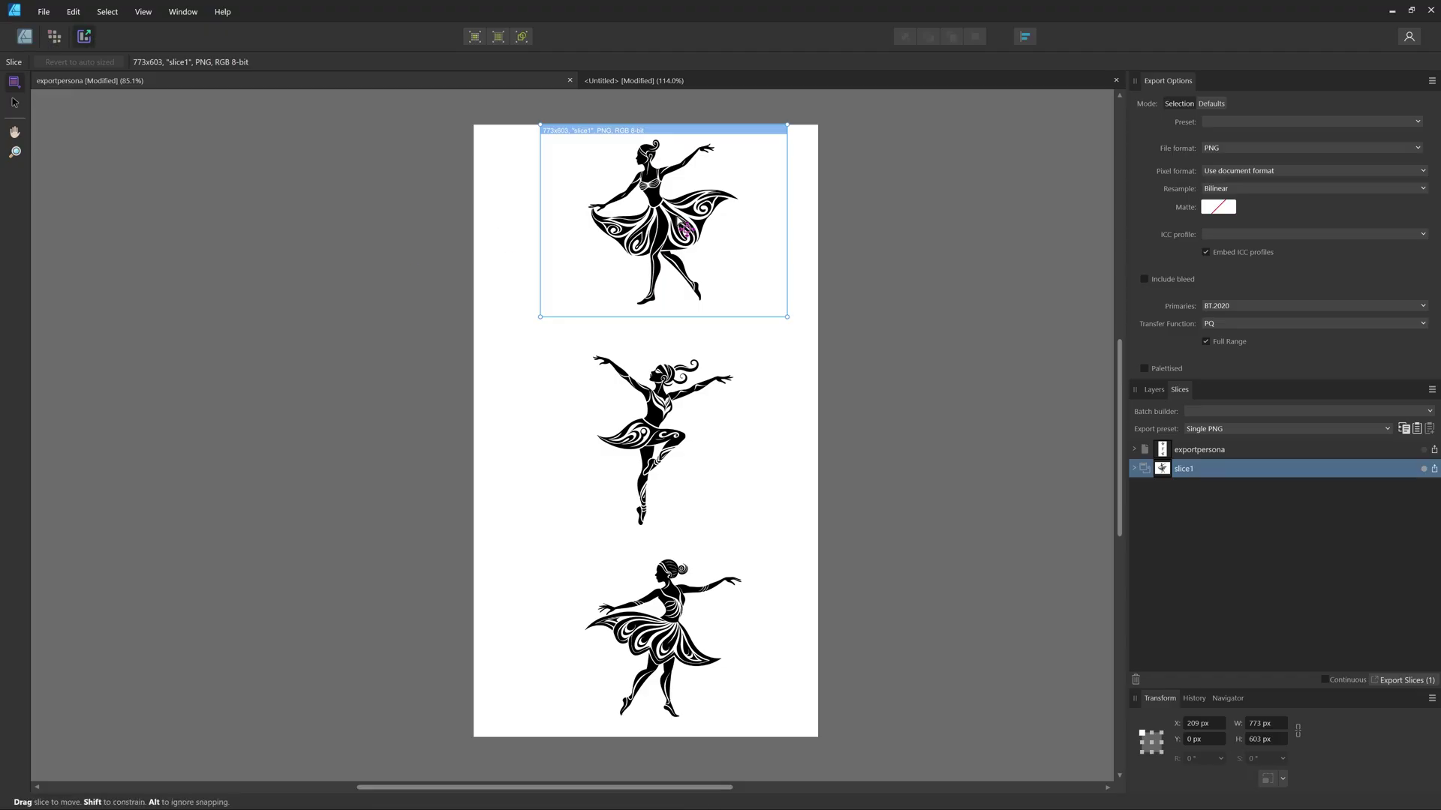
Step: Select the middle ballerina image with the Slice Selection Tool and create slice2 from it
key("l")
left_click(14, 103)
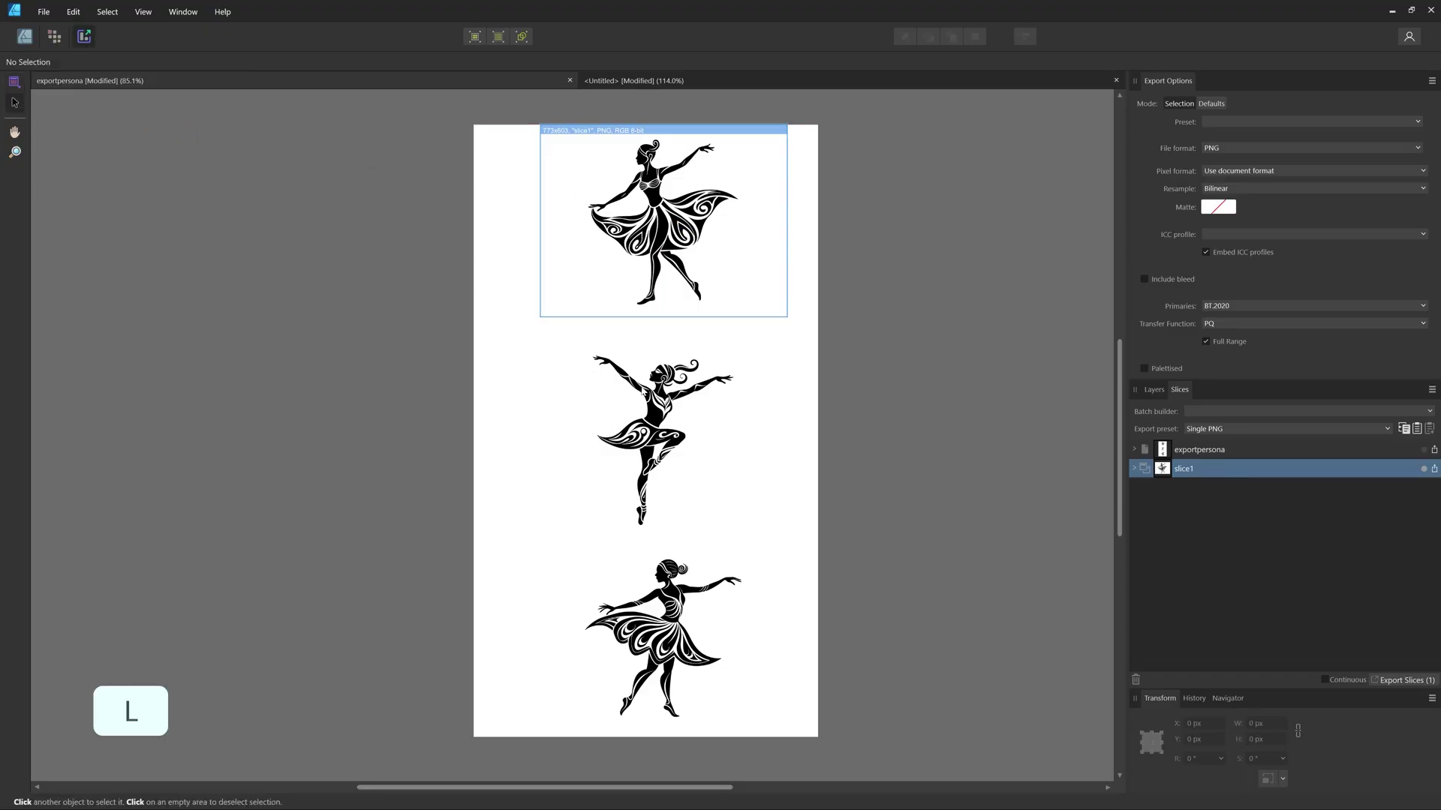
left_click(646, 396)
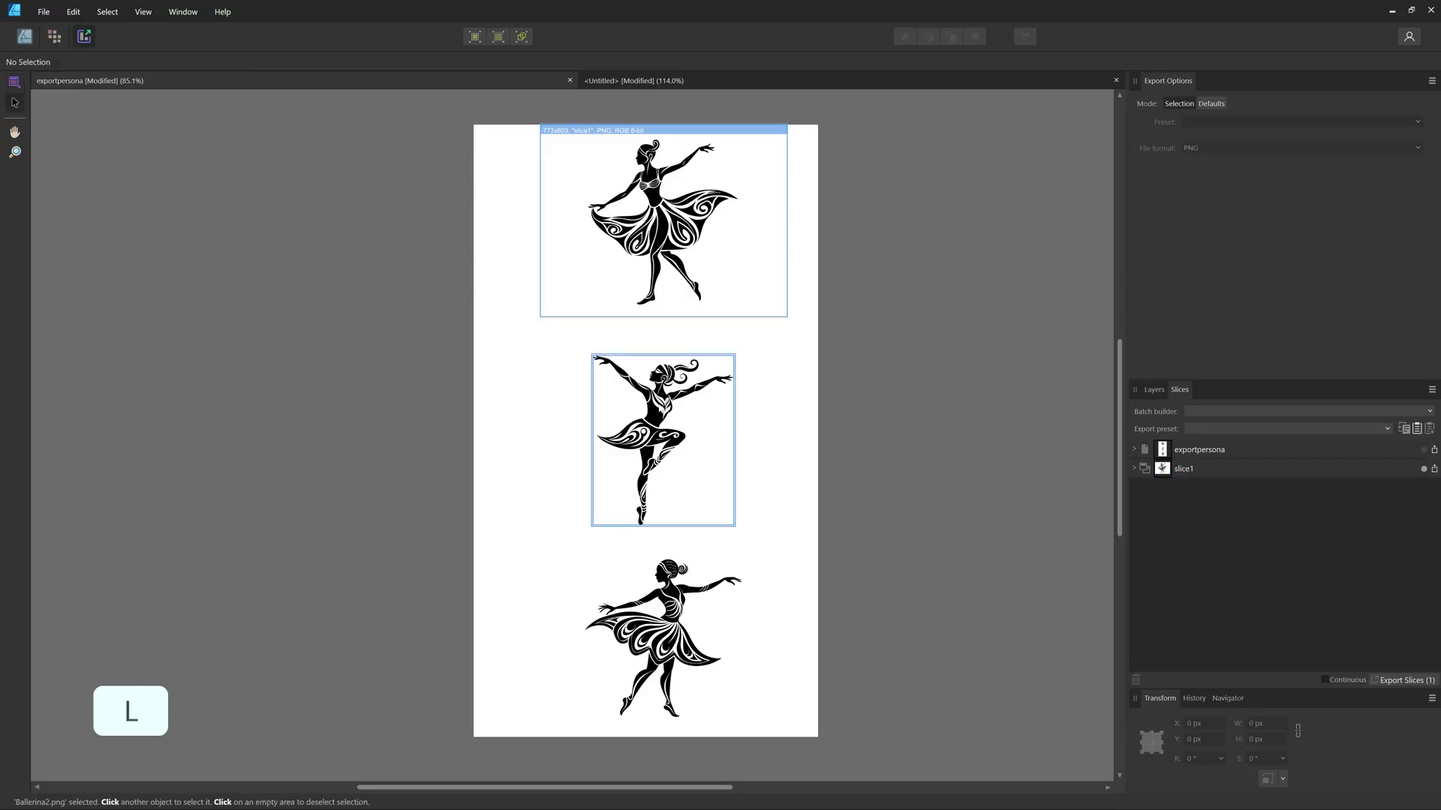
right_click(663, 409)
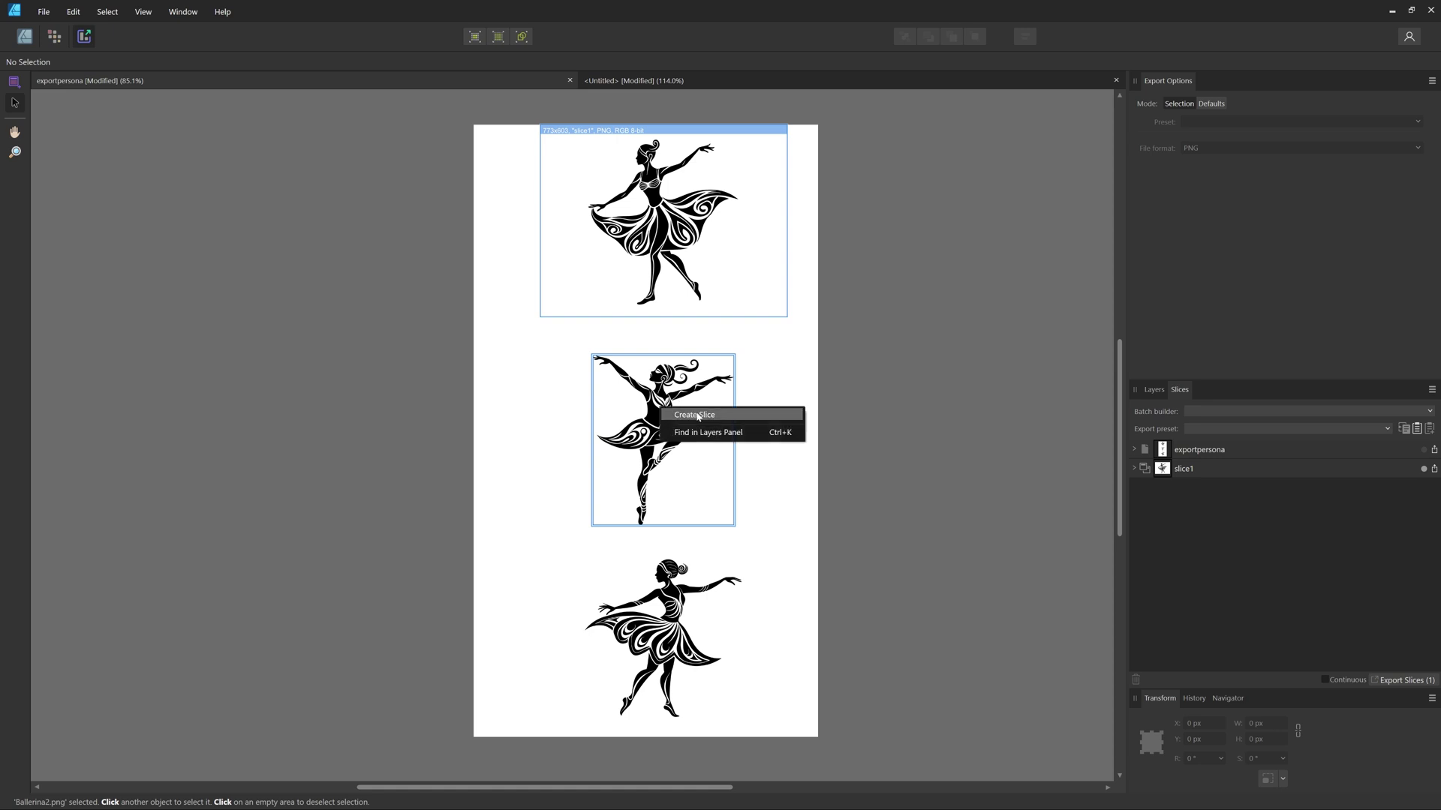
left_click(698, 418)
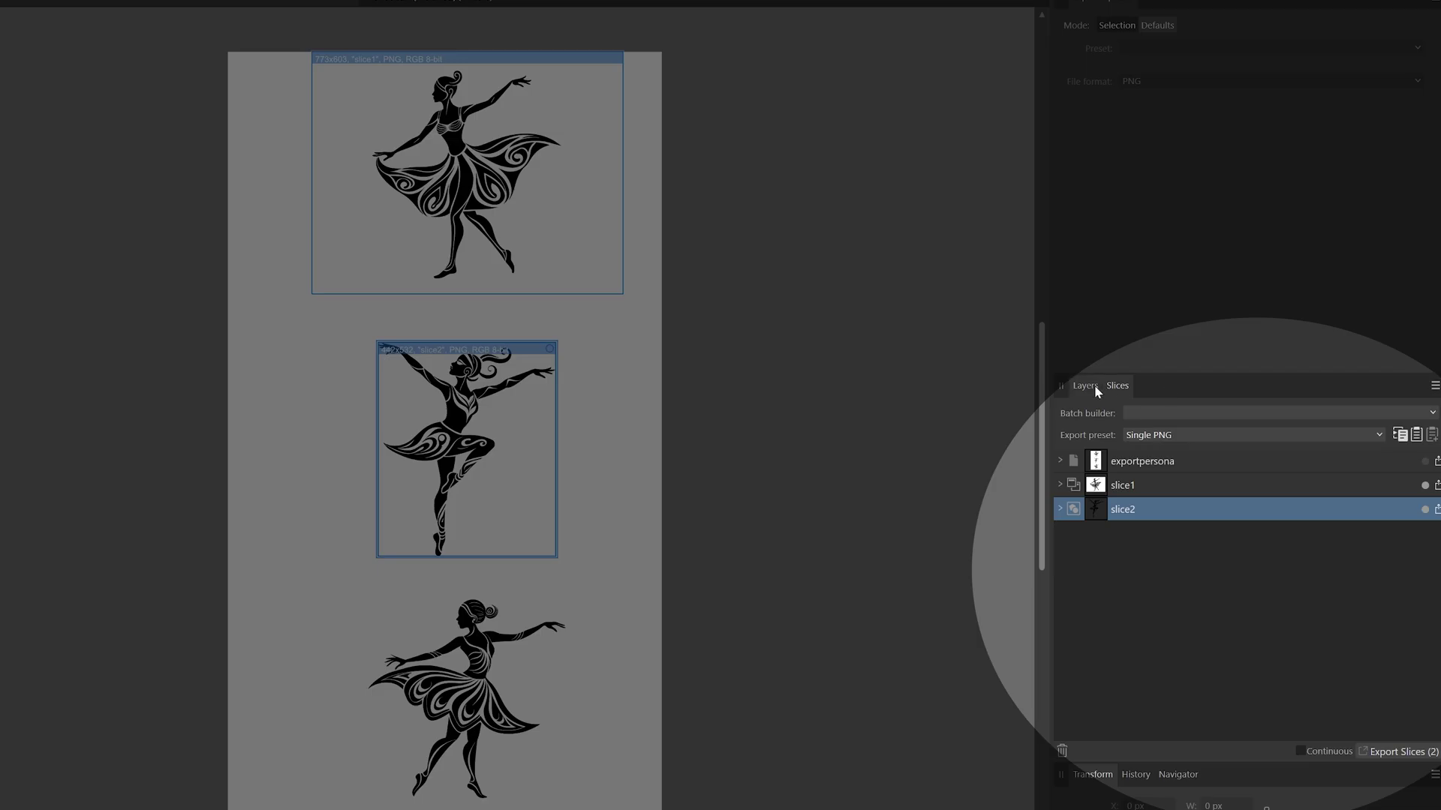
Step: Create slice3 from the ballerina3.png layer in the Layers panel
left_click(1094, 387)
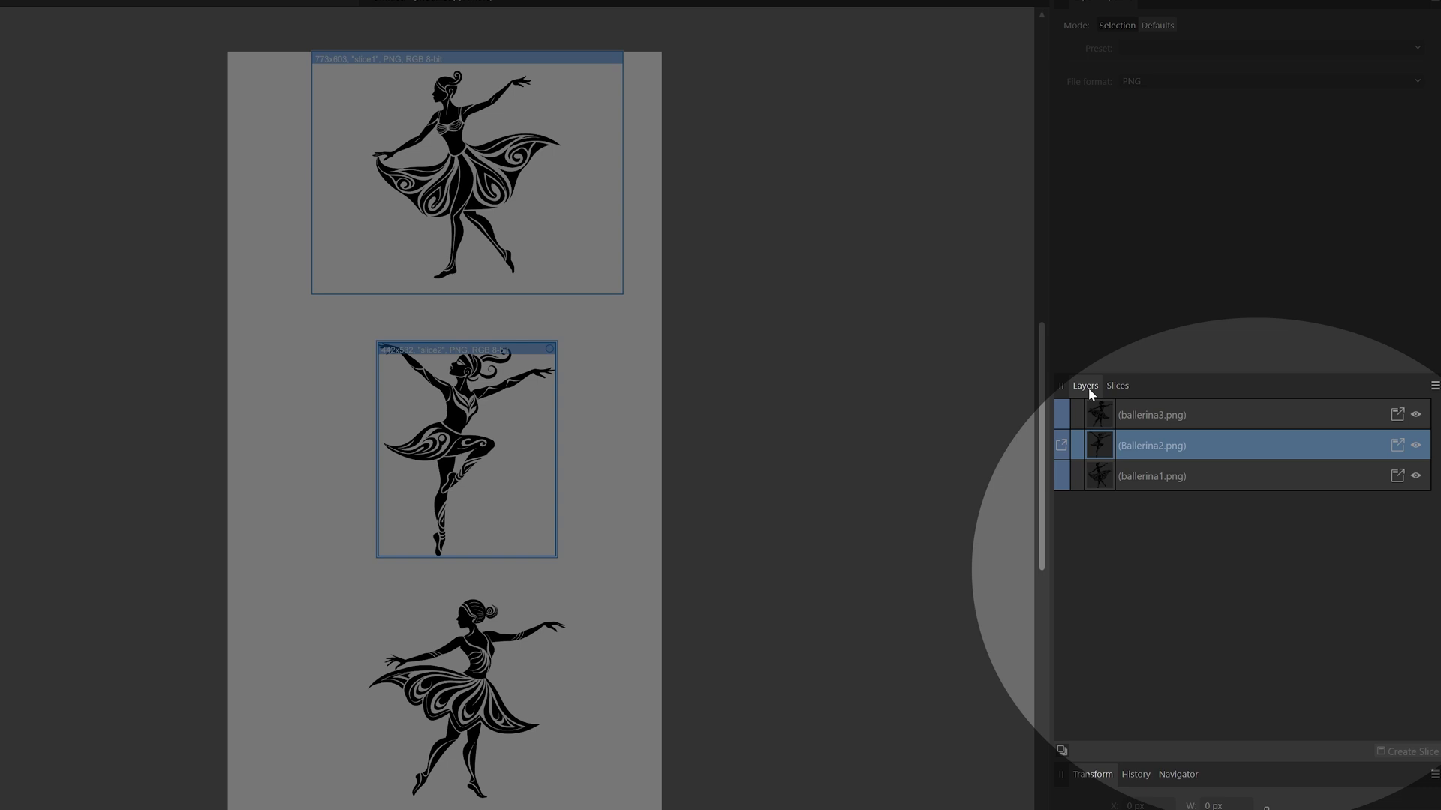
left_click(1195, 422)
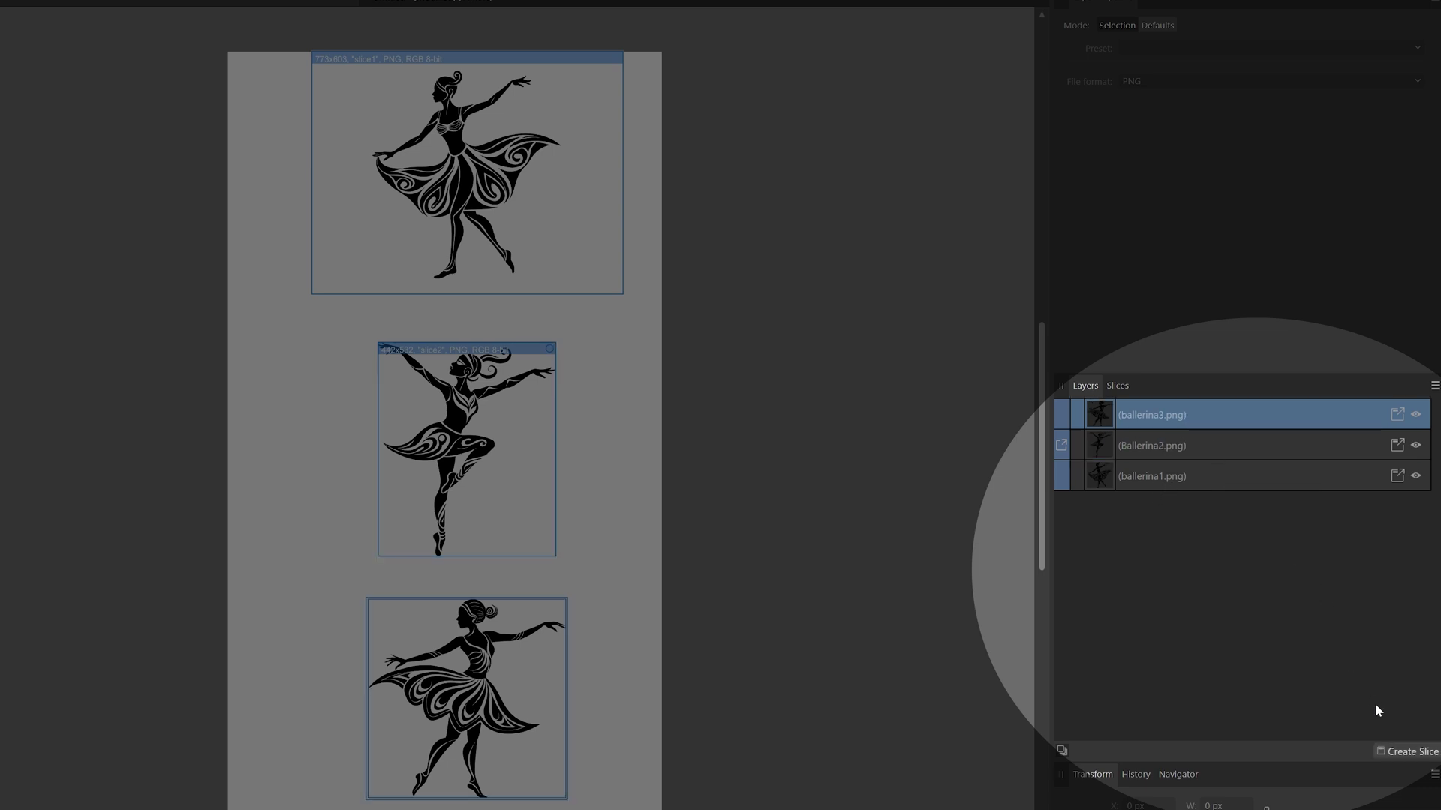
left_click(1395, 753)
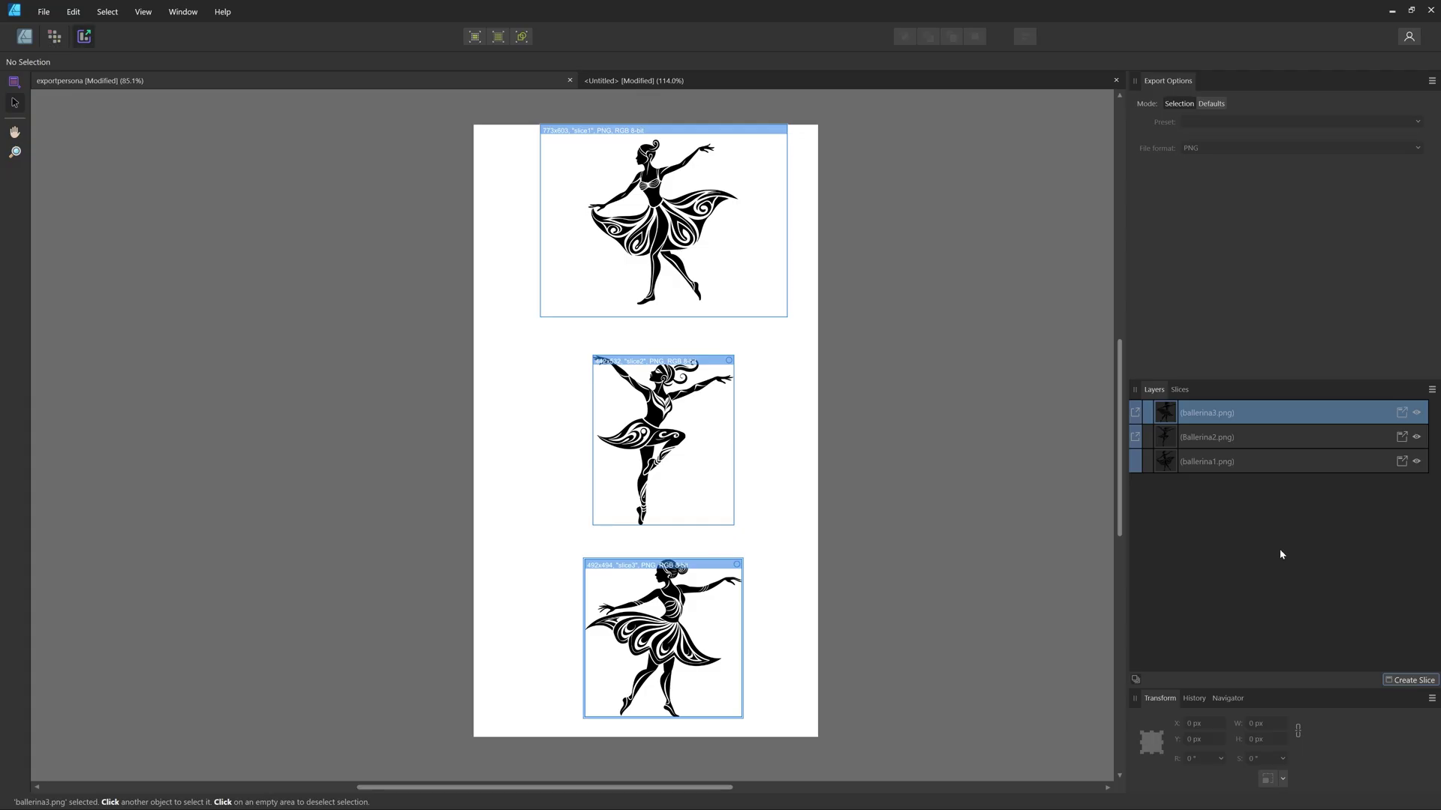
left_click(1179, 390)
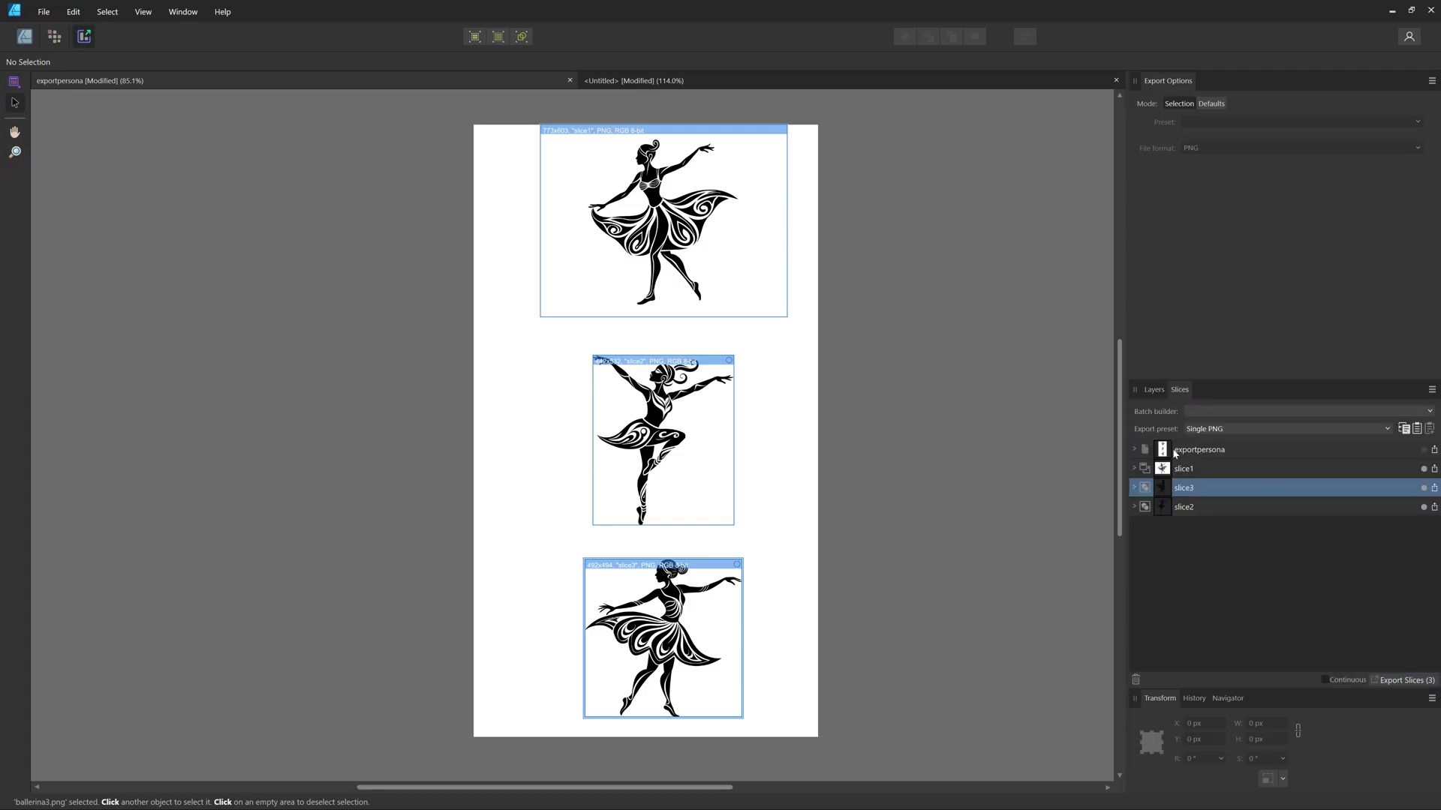
left_click(1196, 472)
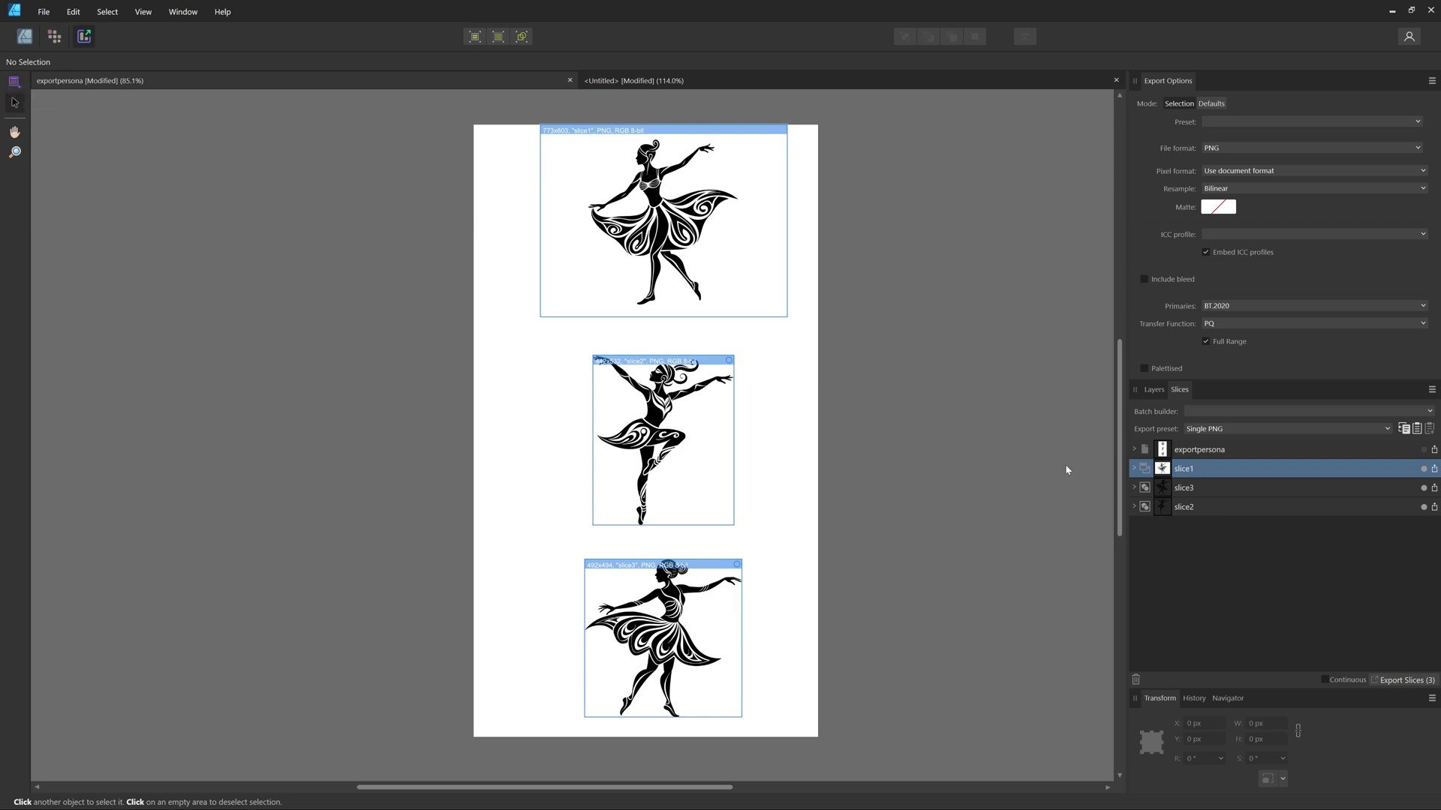
left_click(1205, 489)
left_click(1208, 508)
left_click(1210, 492)
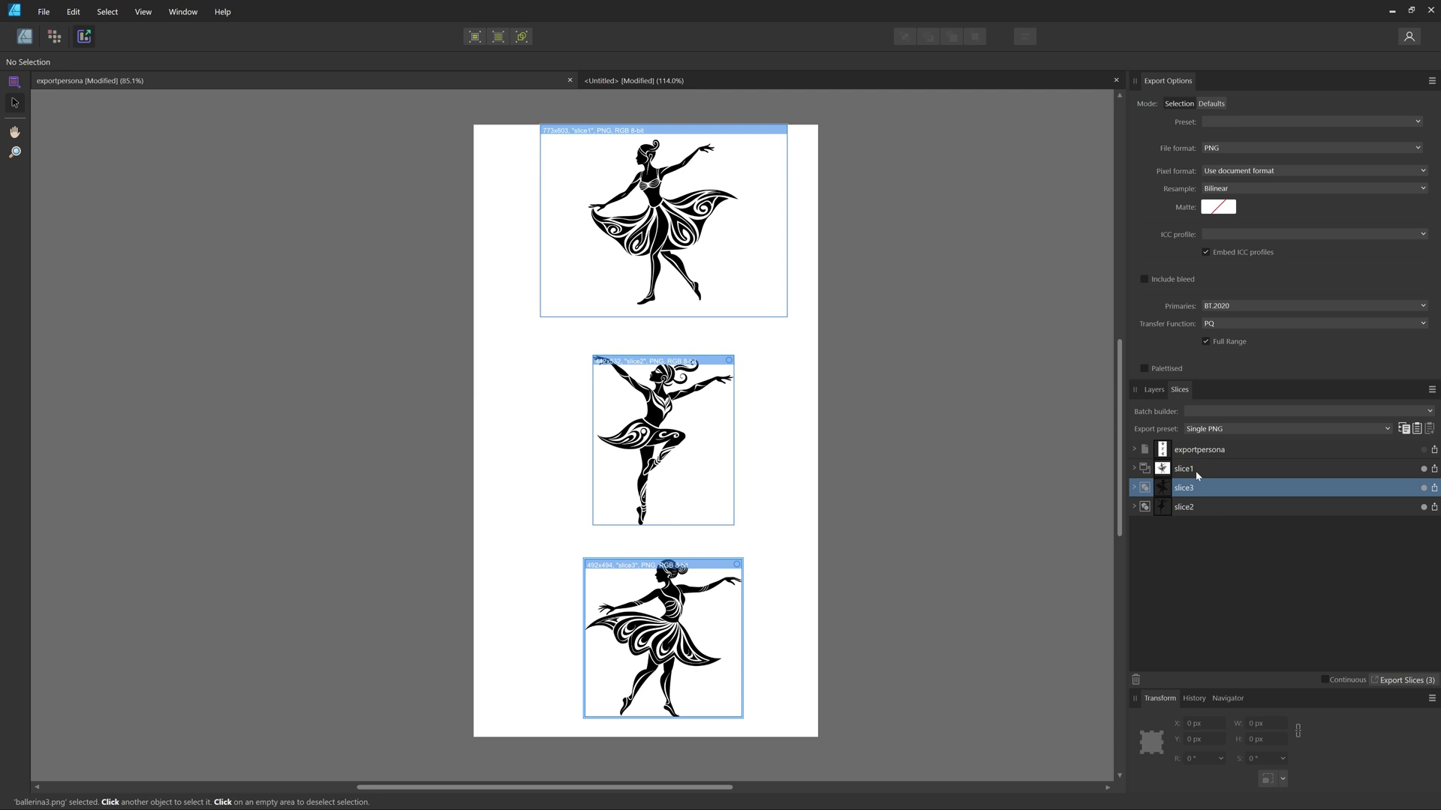
left_click(1208, 469)
left_click(1207, 484)
left_click(1202, 470)
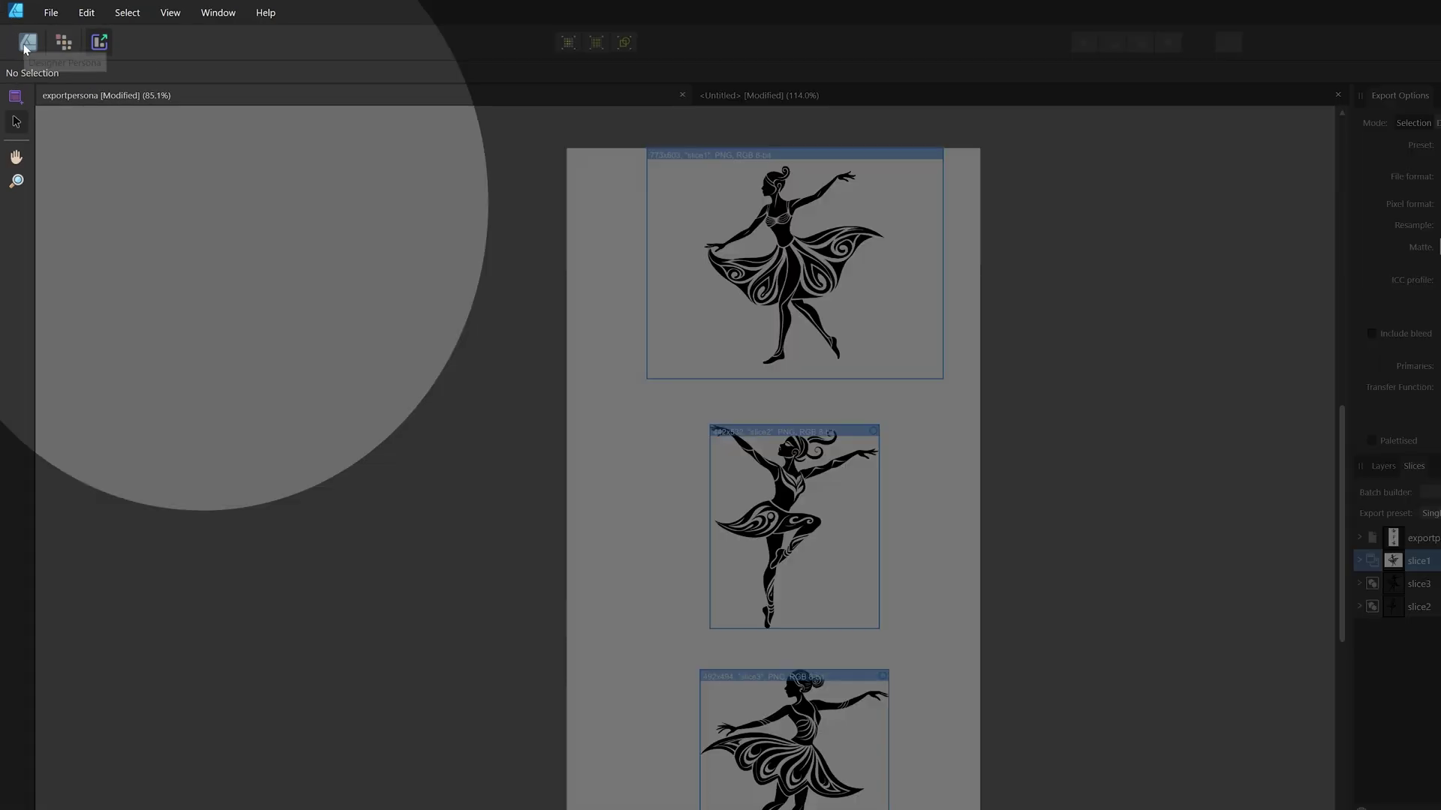
Step: Enable Transparent Background in Document Setup, then return to the Export Persona
left_click(25, 45)
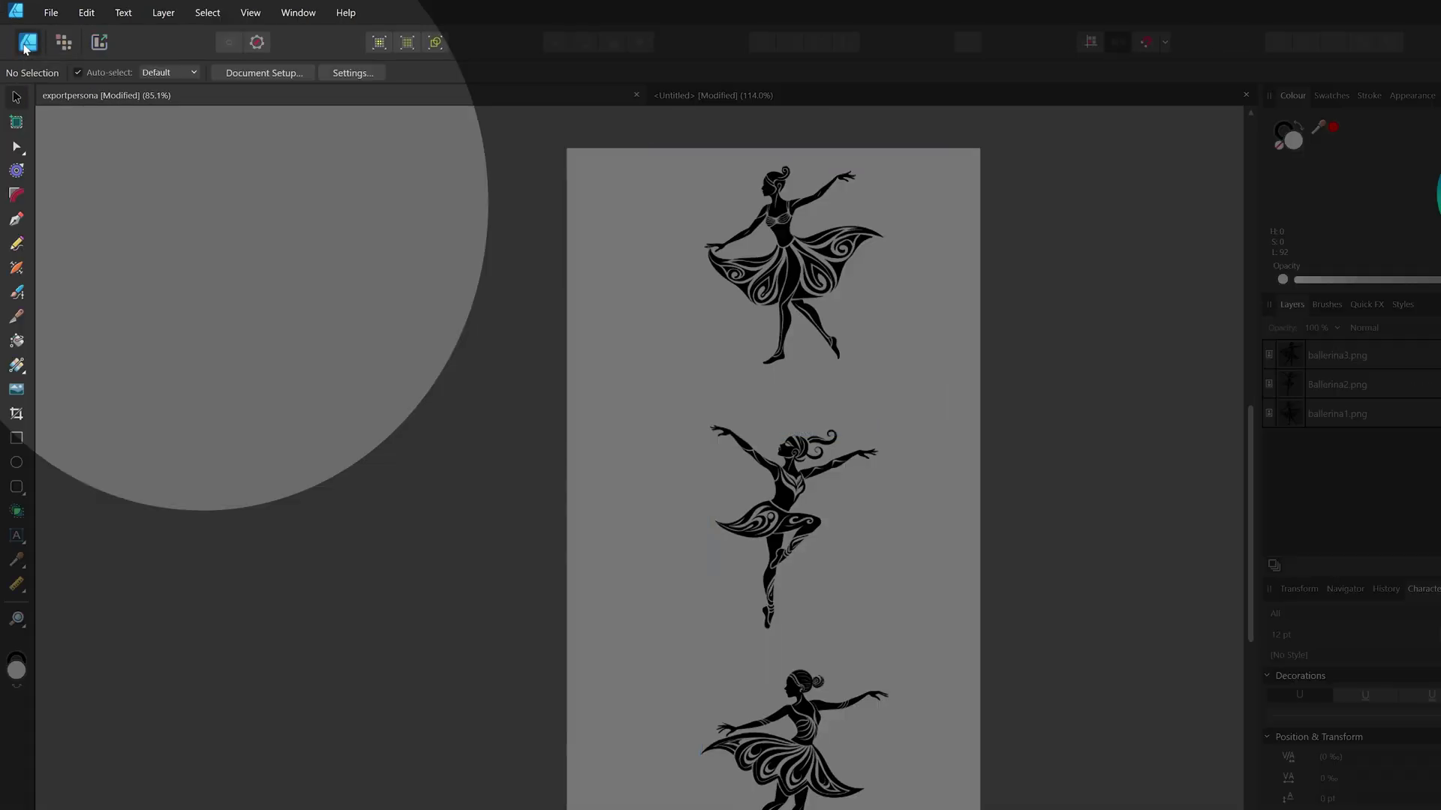
left_click(53, 13)
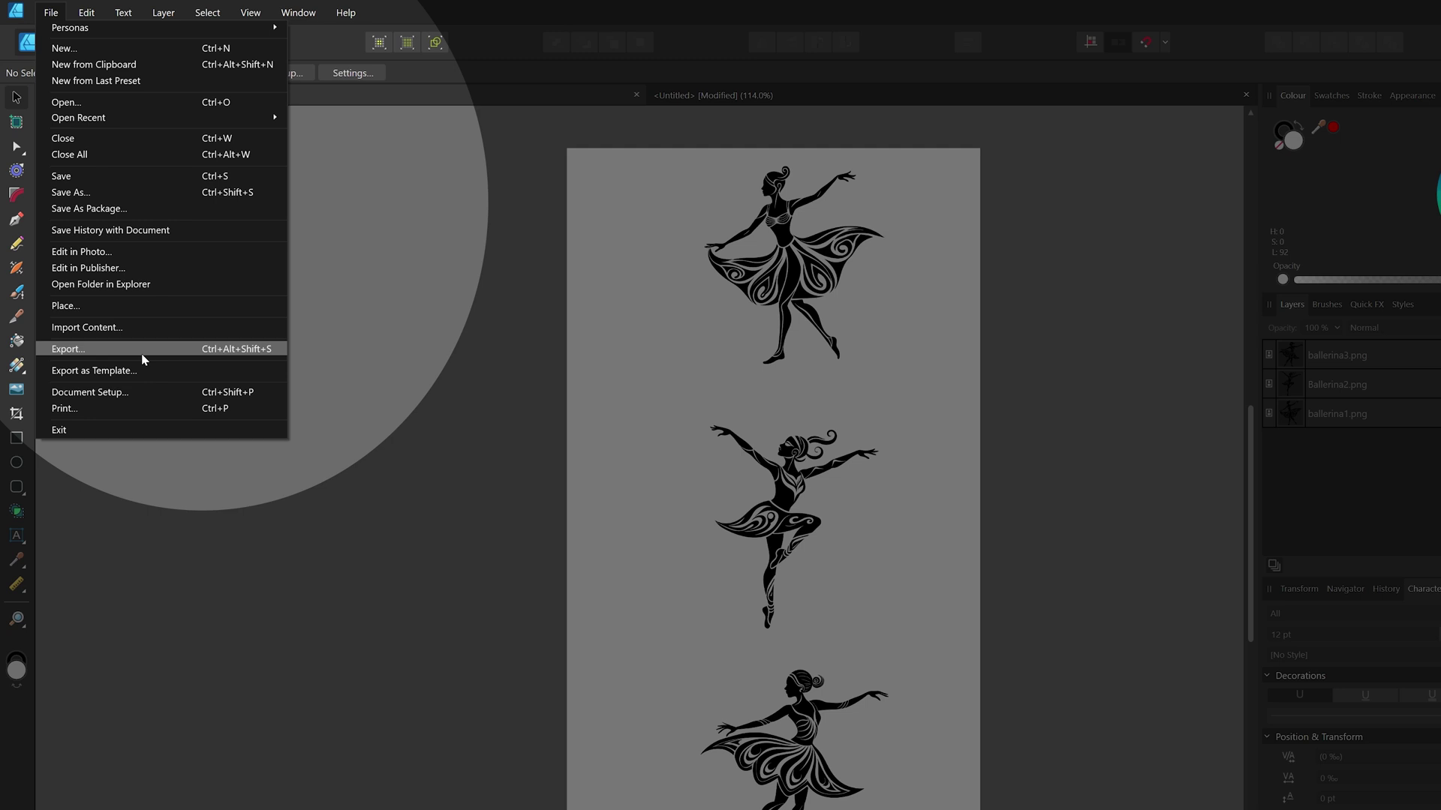
left_click(143, 394)
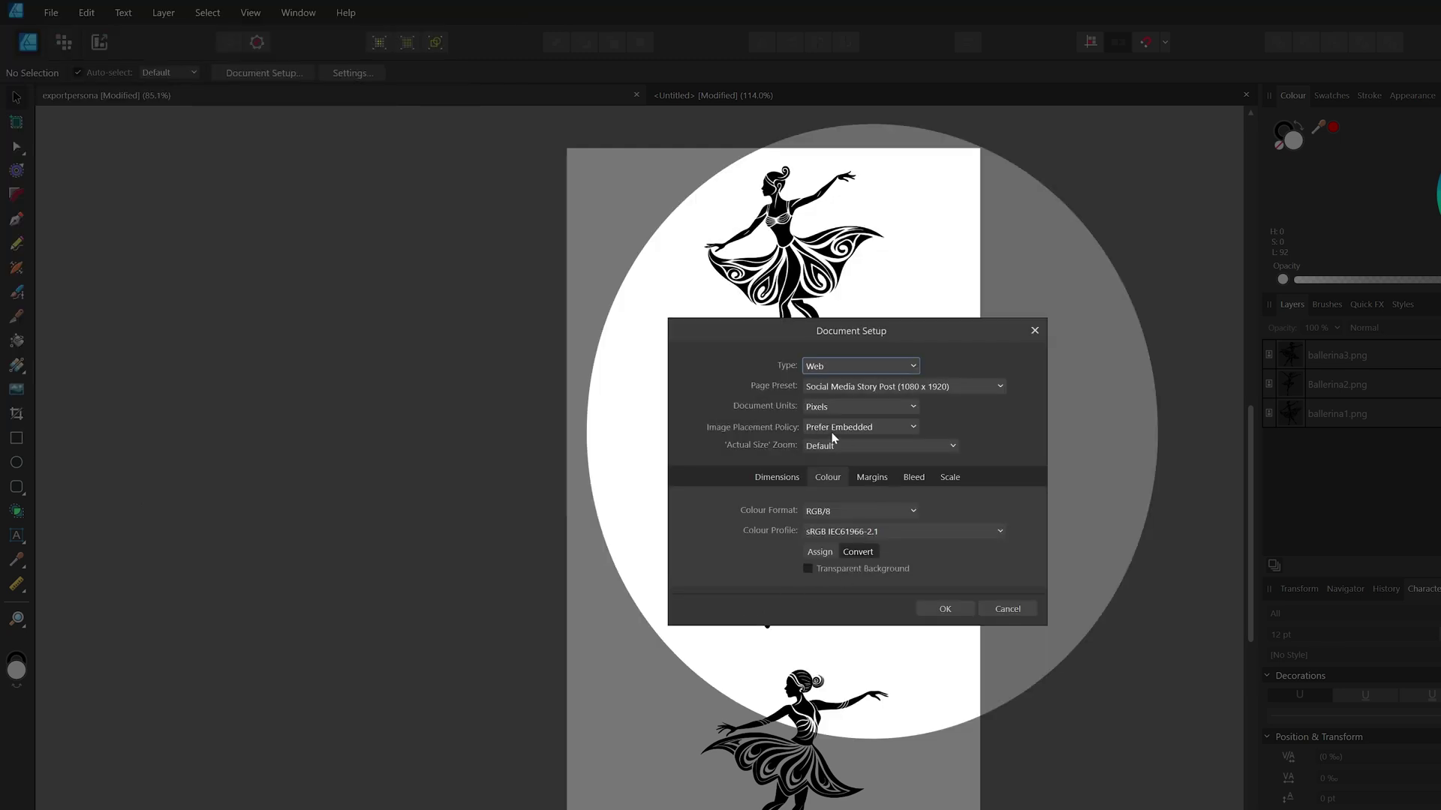
left_click(809, 569)
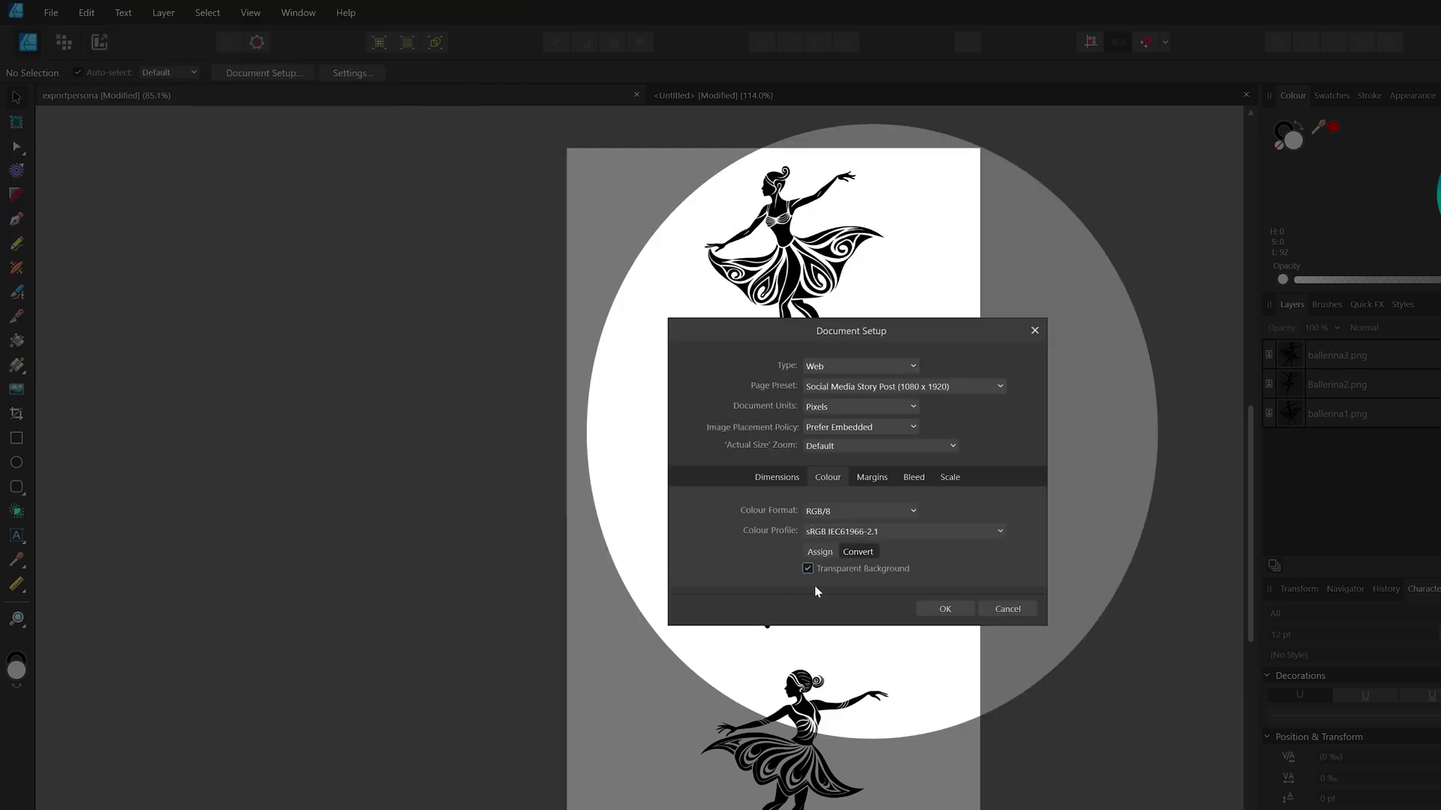
left_click(947, 609)
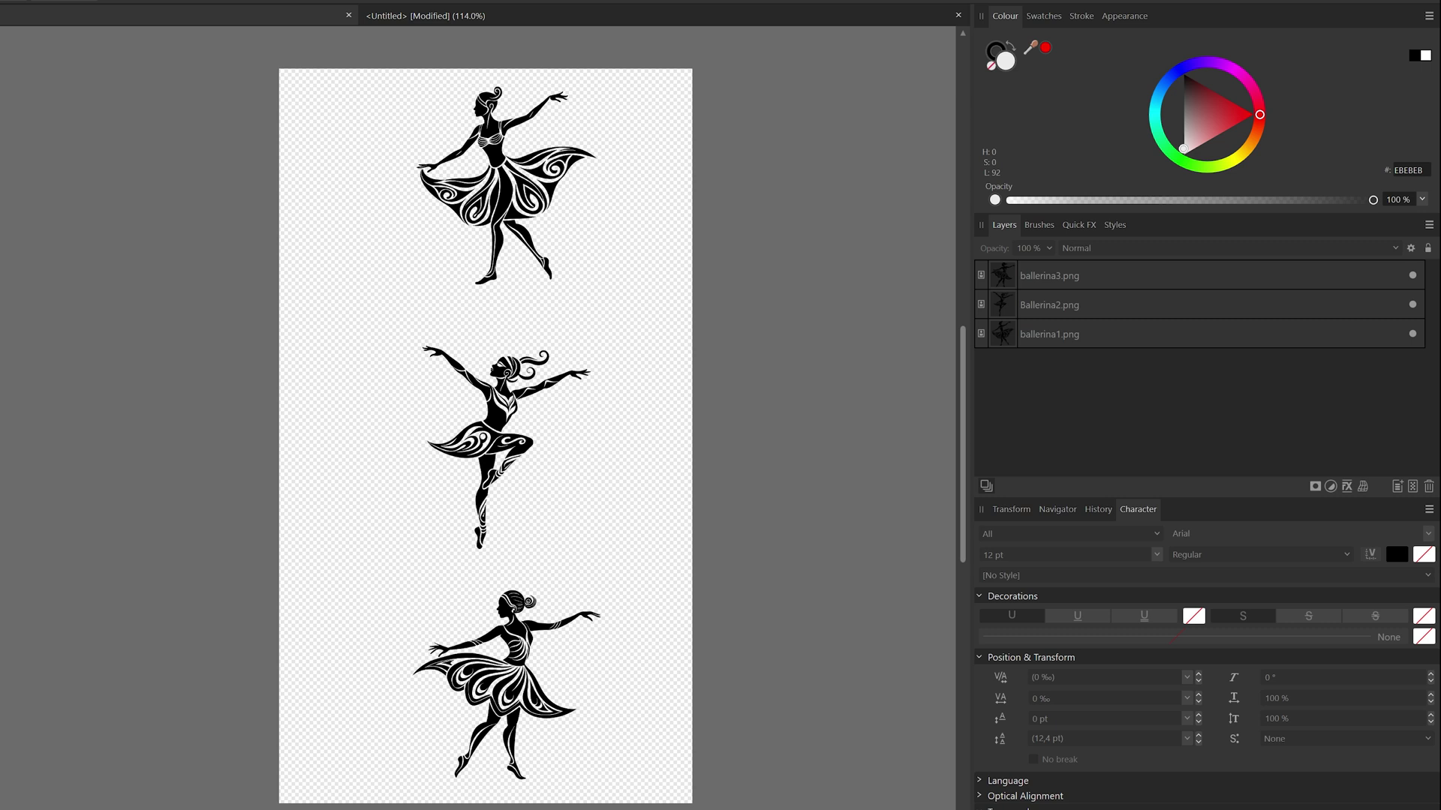
left_click(100, 42)
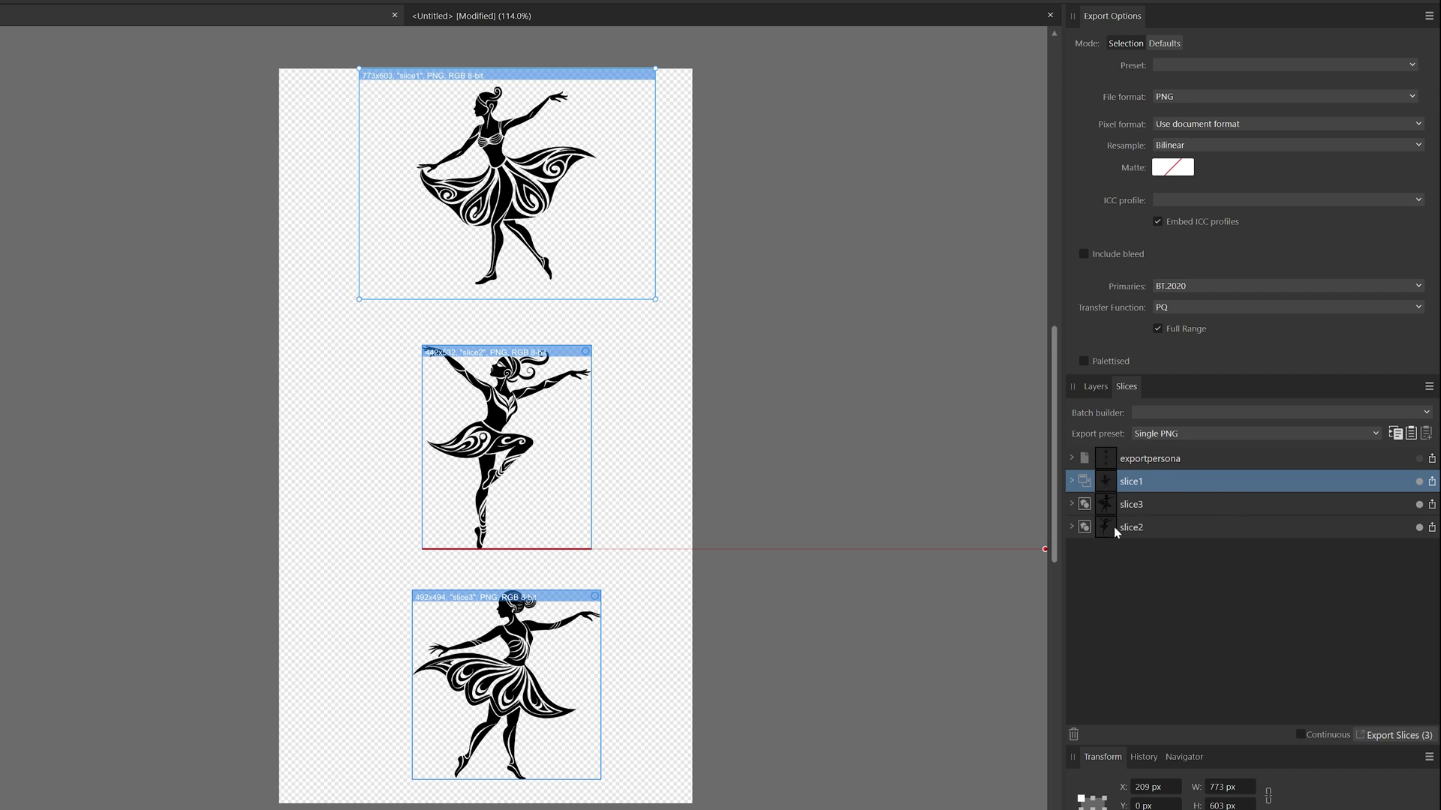
Step: Expand slice1's outputs, add a 2x size and review its scale choices without changing them
left_click(1071, 482)
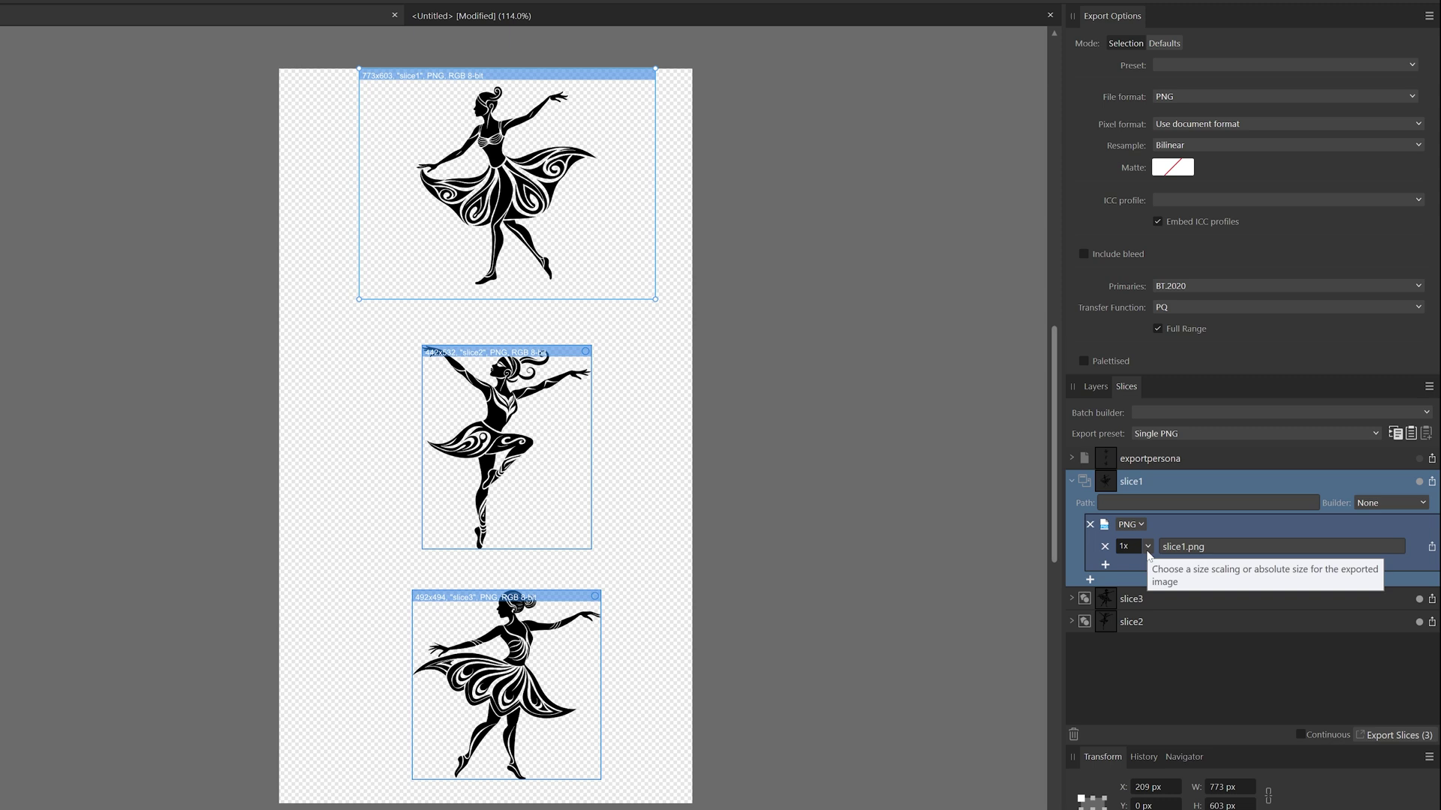
left_click(1105, 565)
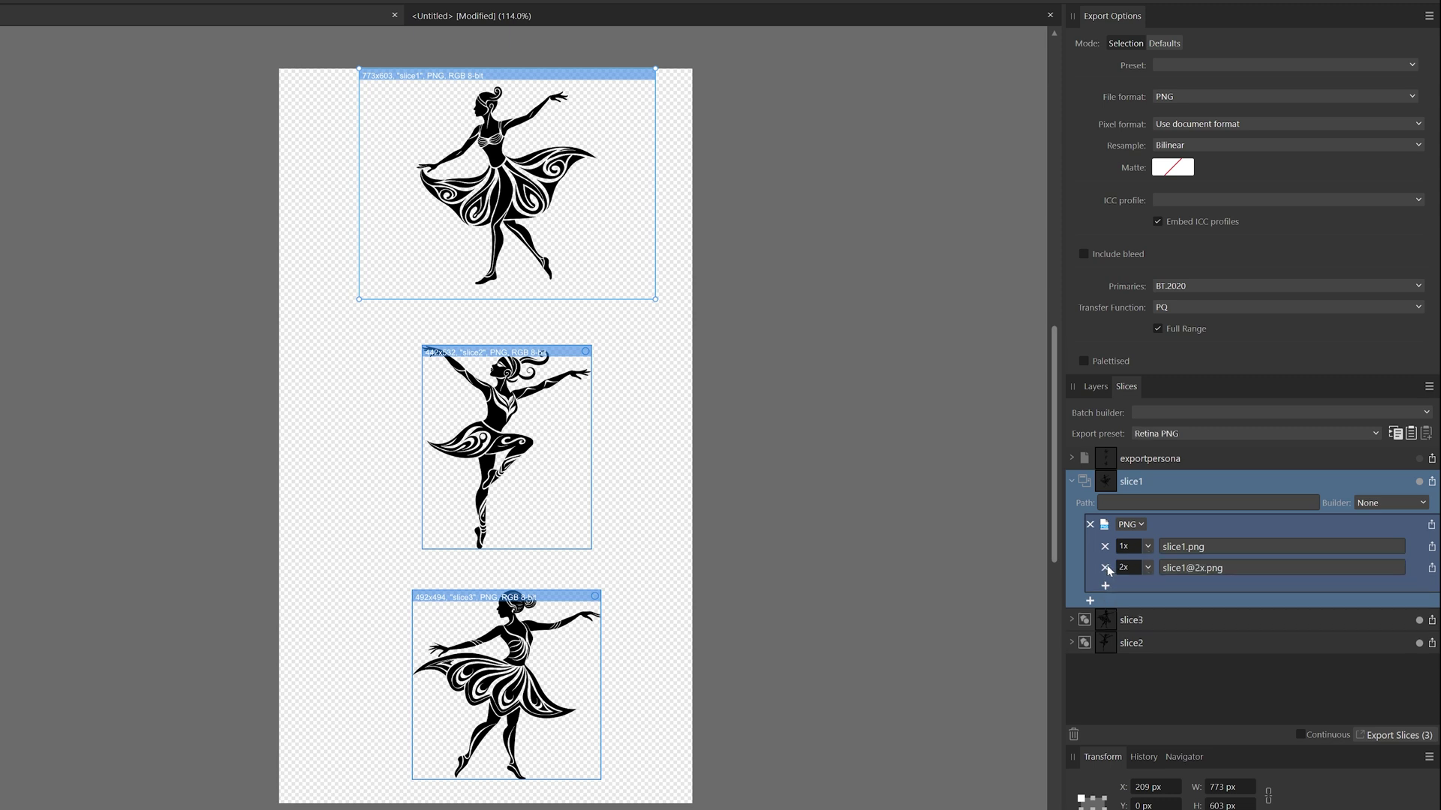
left_click(1148, 569)
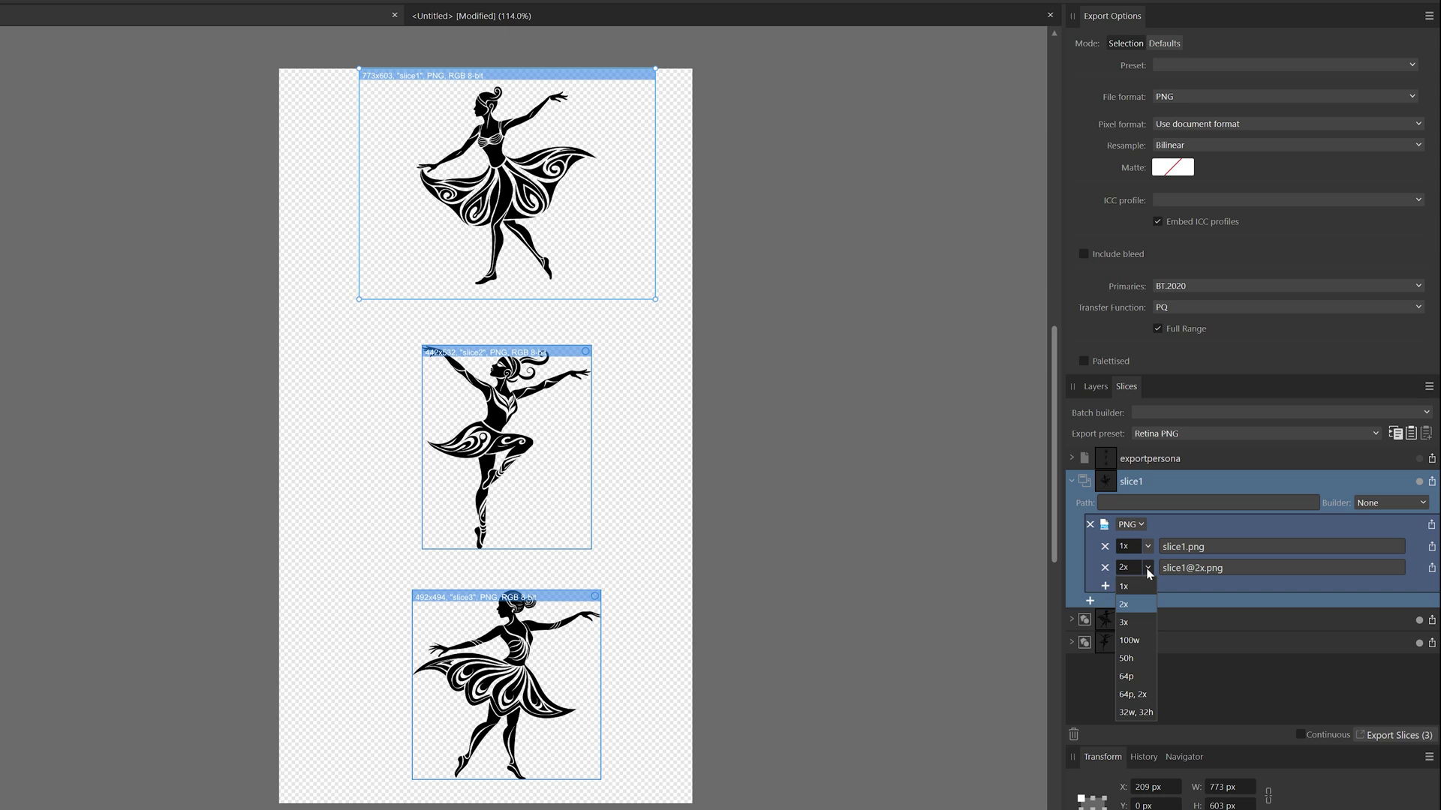
left_click(1236, 689)
Step: Replace slice1's 2x output with a JPEG (Best quality) output, slice1.jpg
left_click(1105, 568)
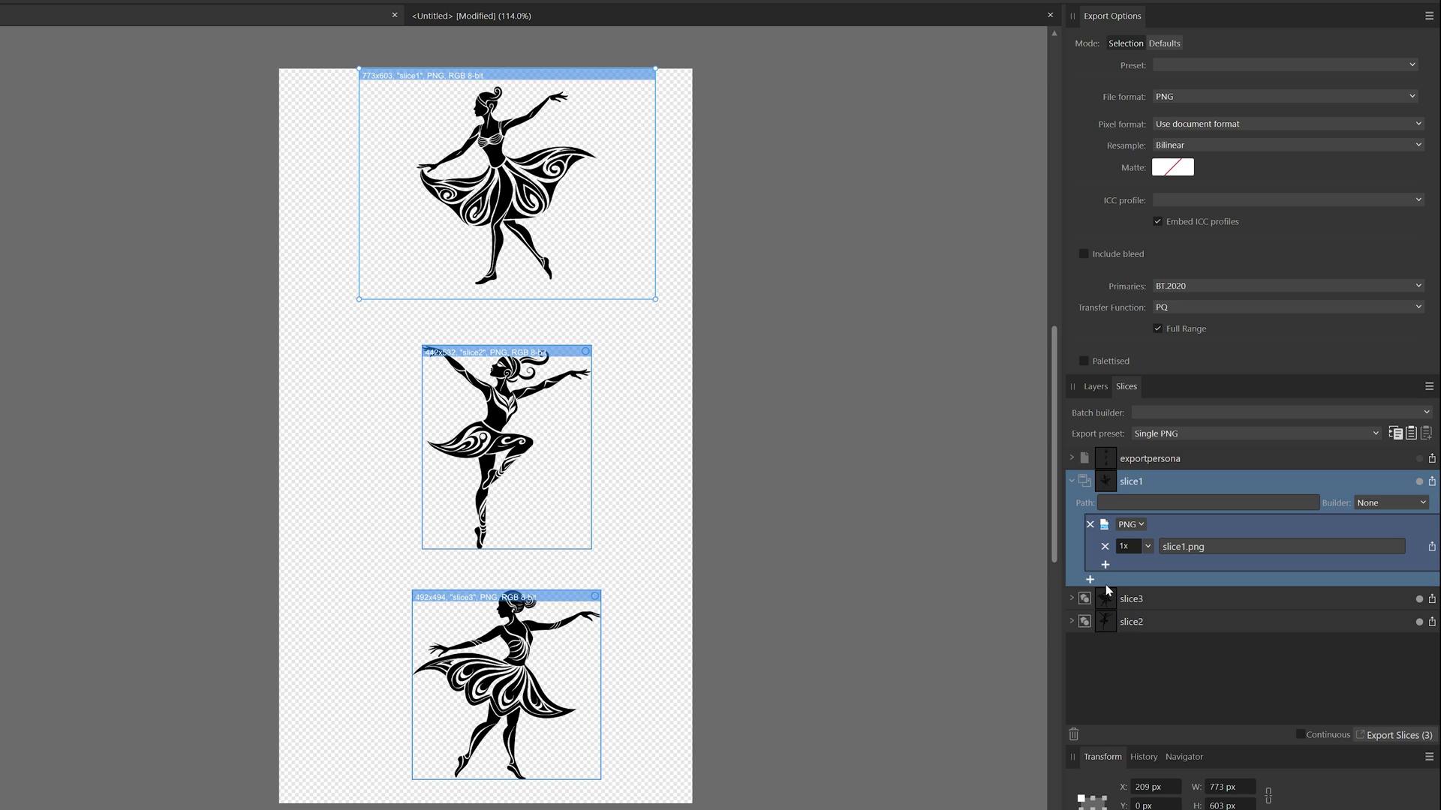
left_click(1091, 581)
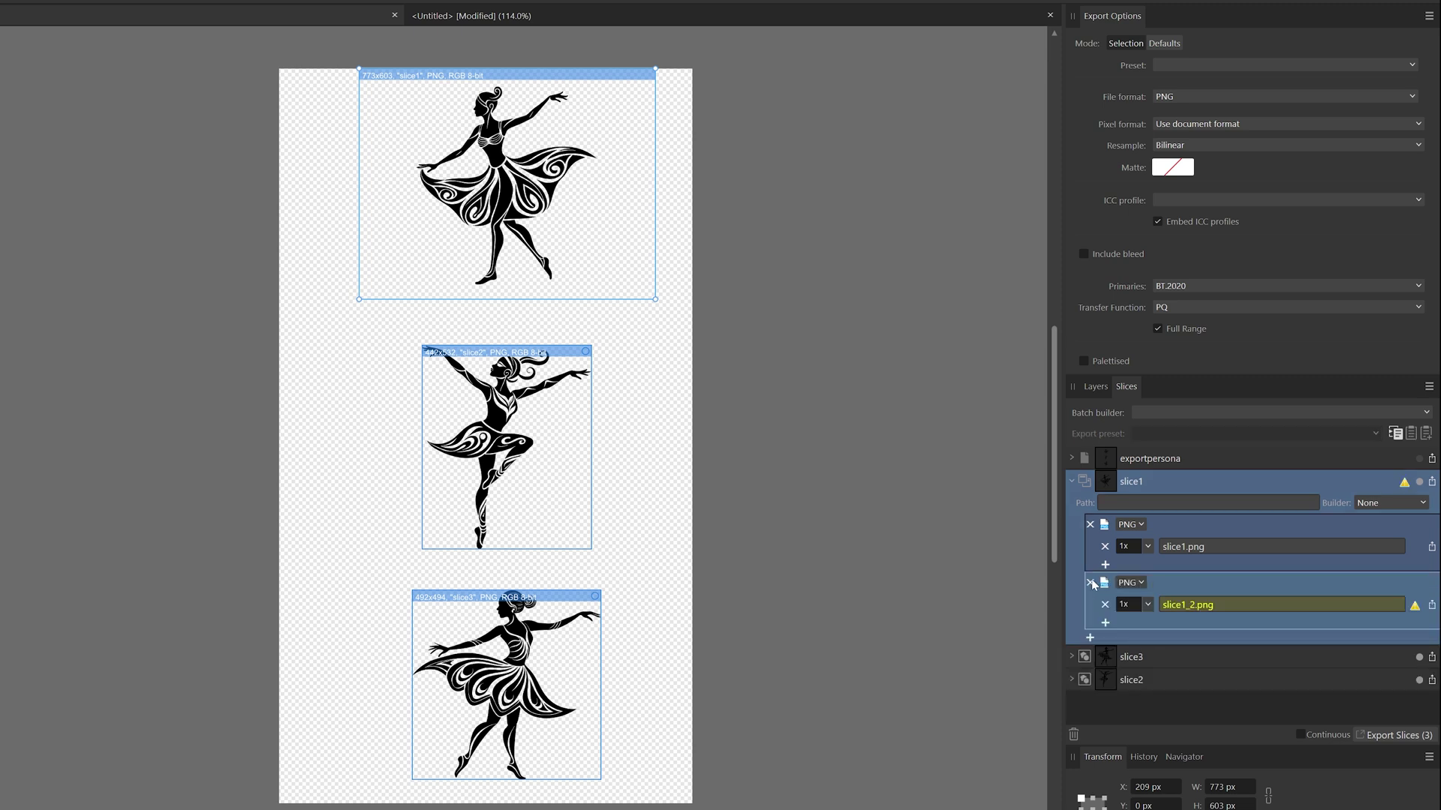
left_click(1144, 581)
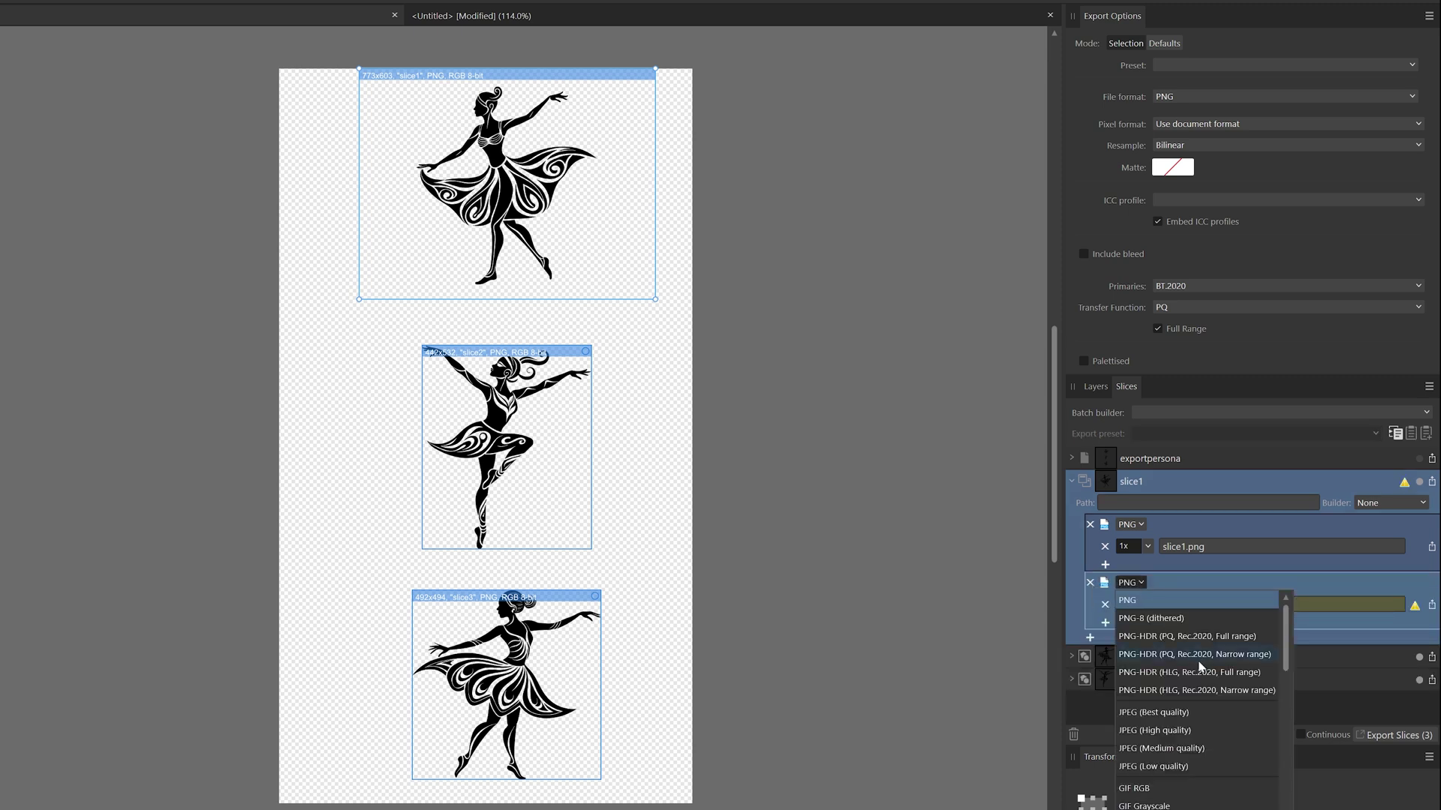
left_click(1178, 713)
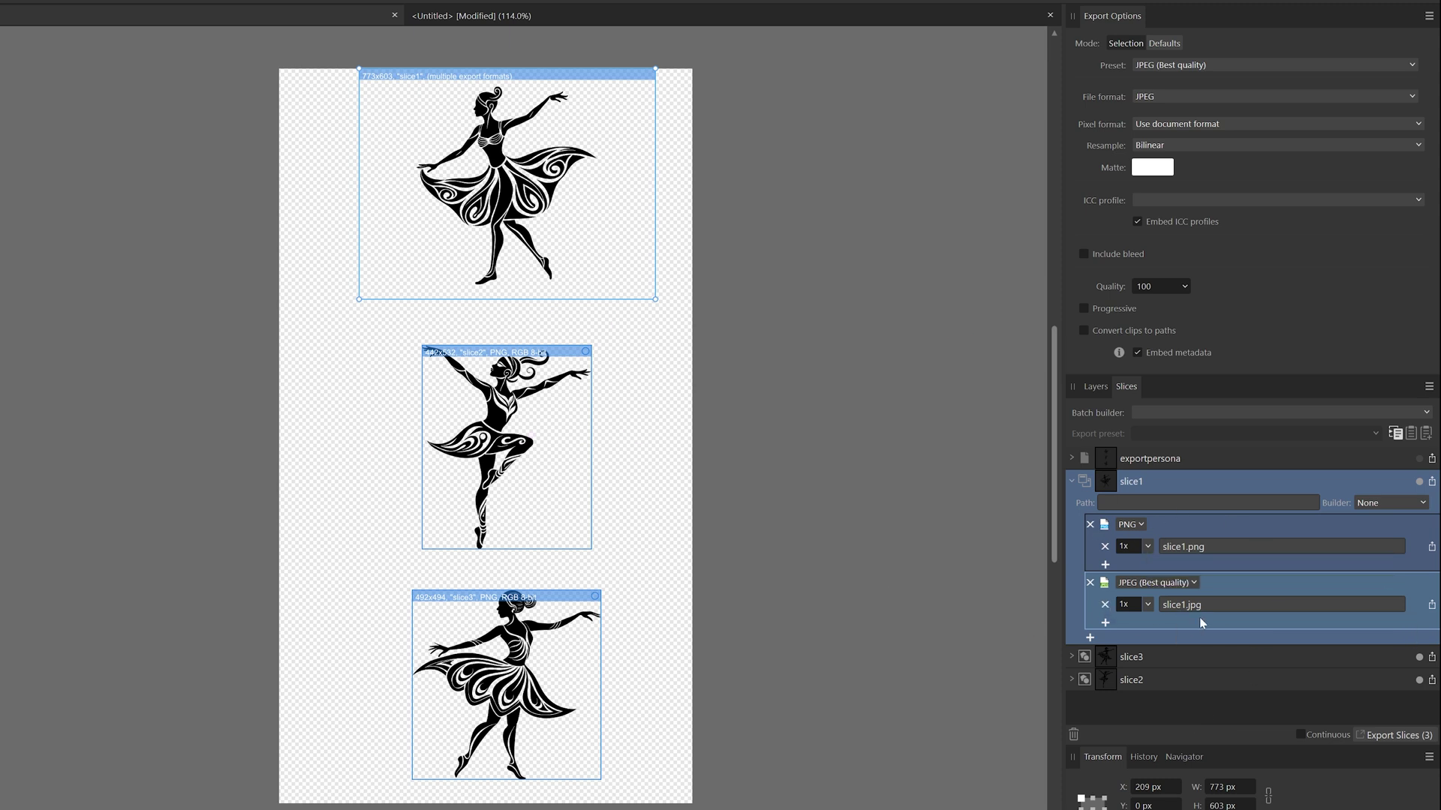
Step: Select slice3 and expand its export settings
left_click(1140, 679)
left_click(1155, 659)
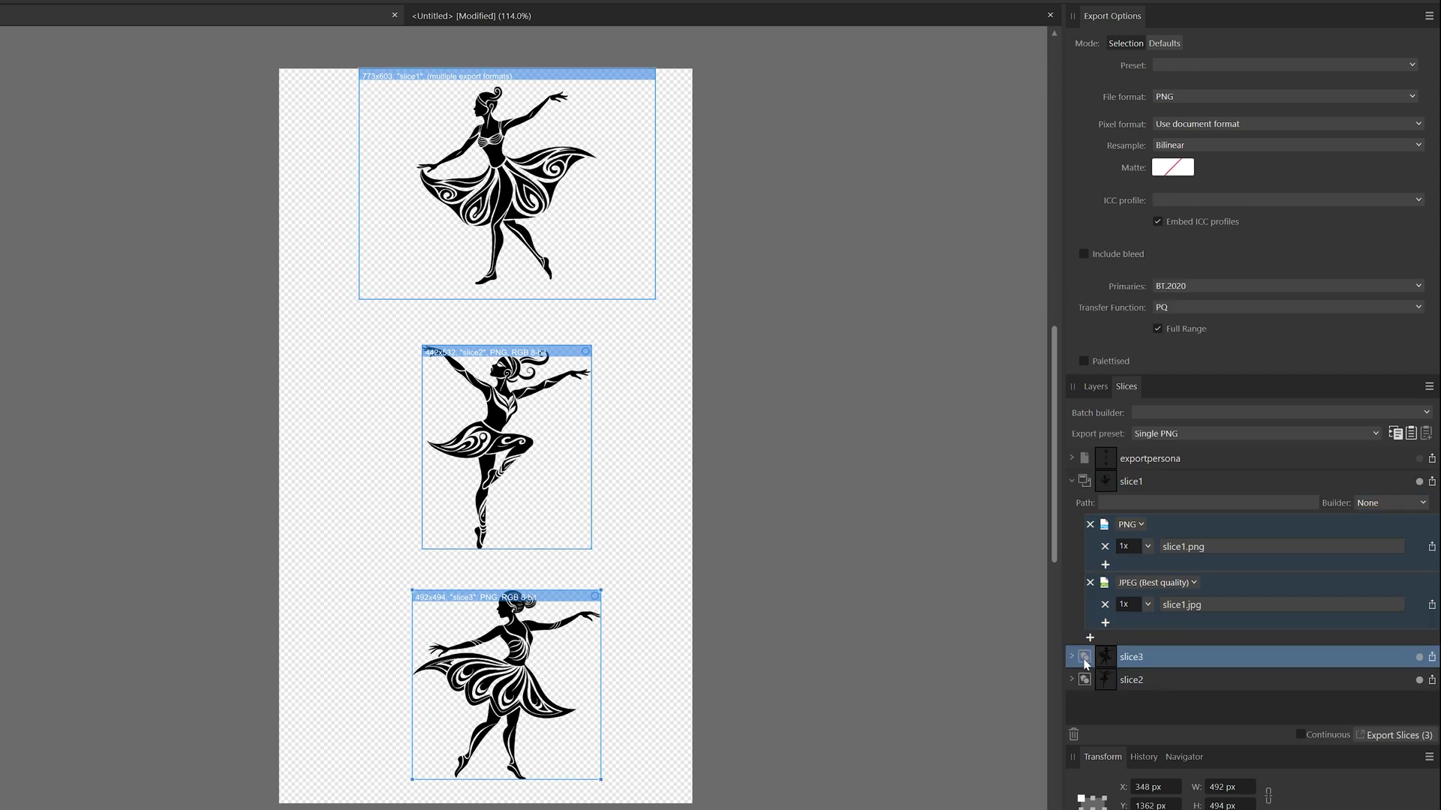
left_click(1071, 657)
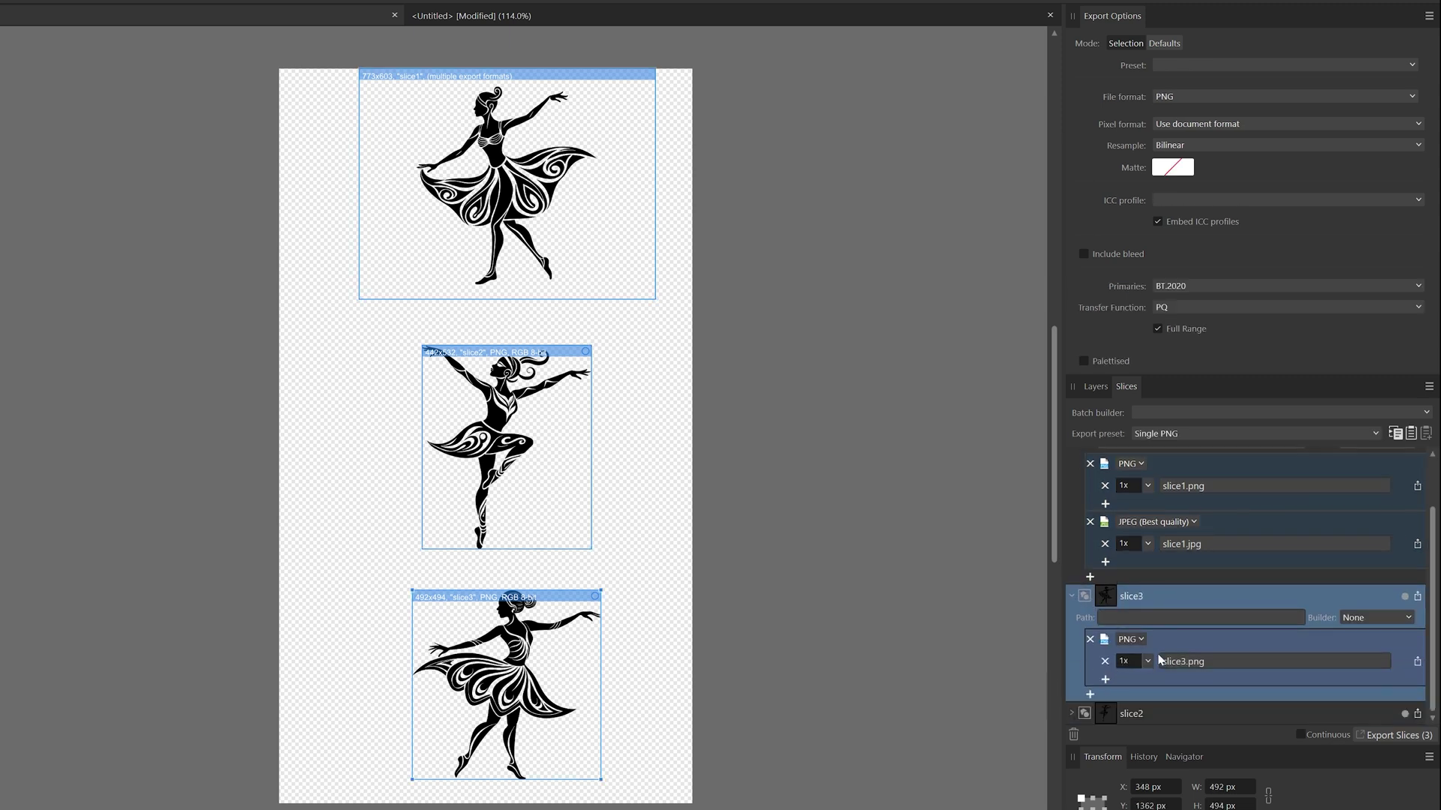
Step: Copy slice1's PNG and JPEG (Best quality) formats onto slice3 and slice2, then review slice2's outputs
left_click(1175, 483)
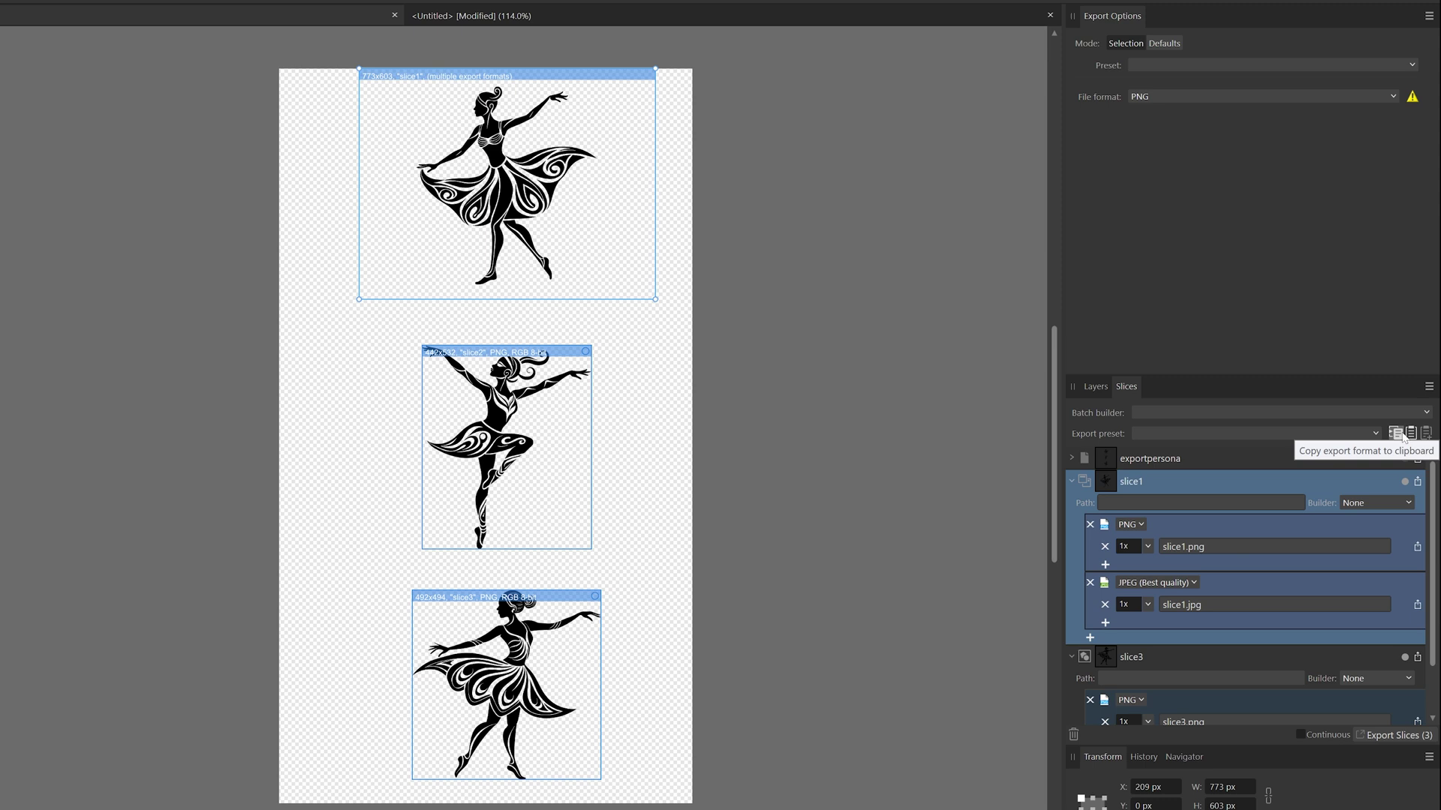
scroll(1174, 597, "down", 1)
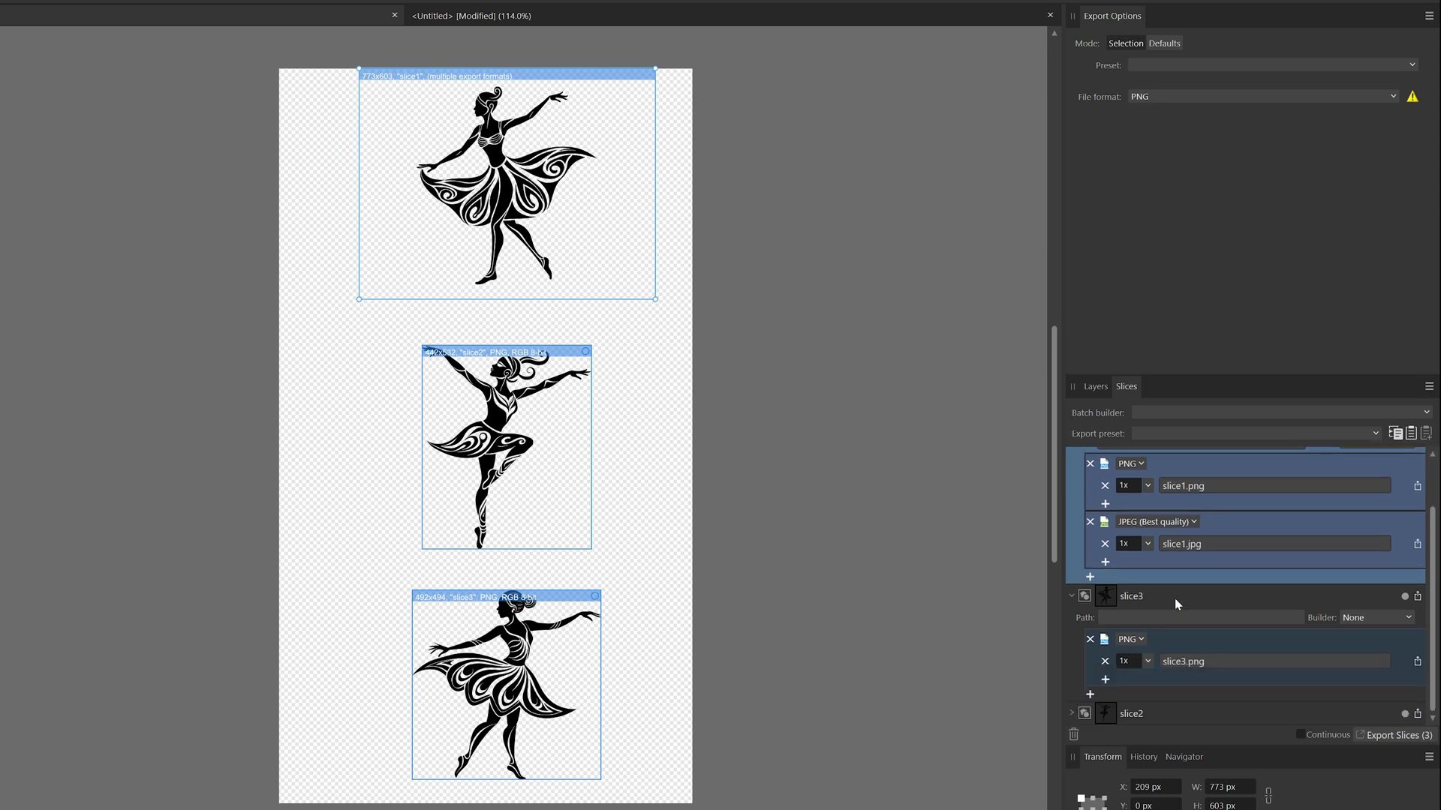
left_click(1174, 597)
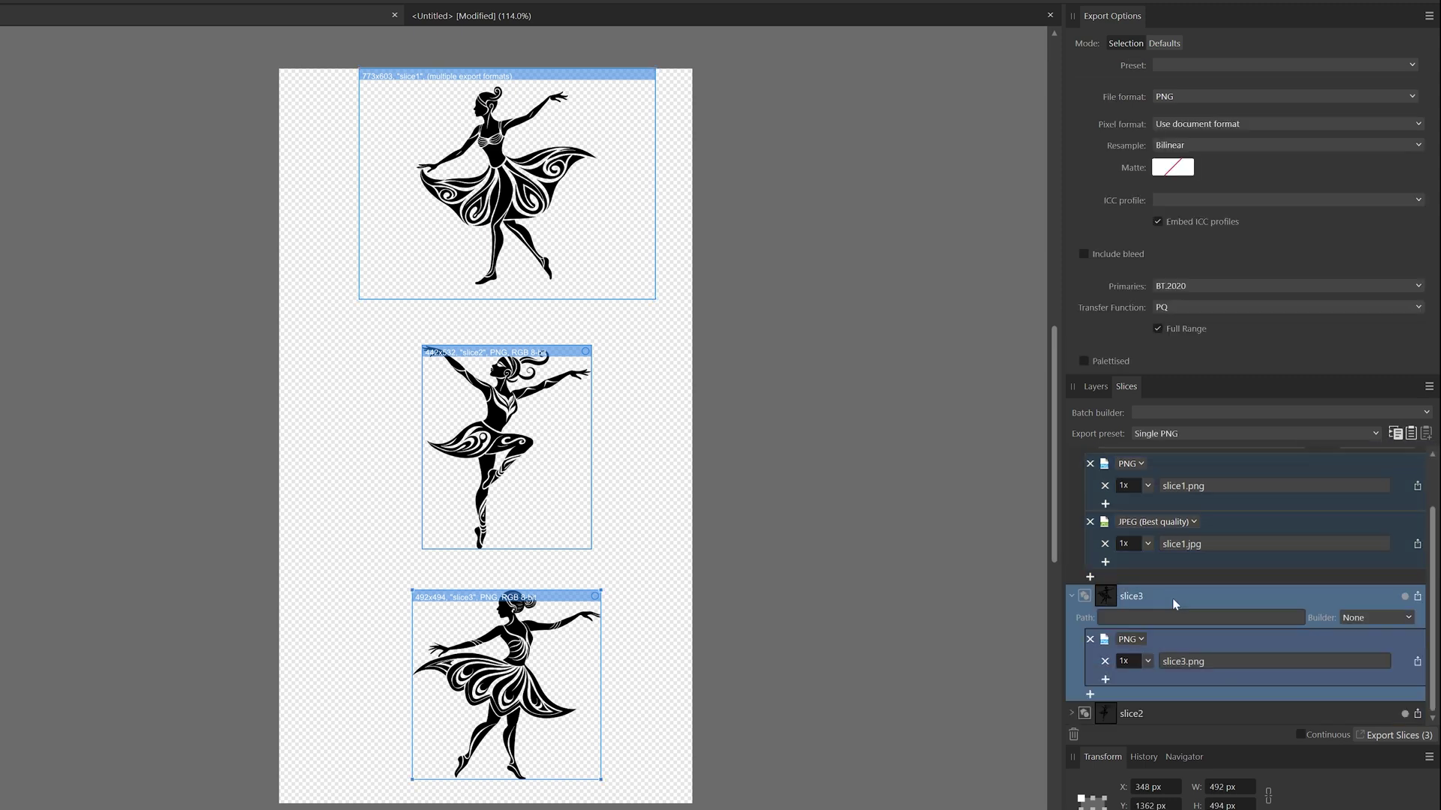
left_click(1150, 715, "shift")
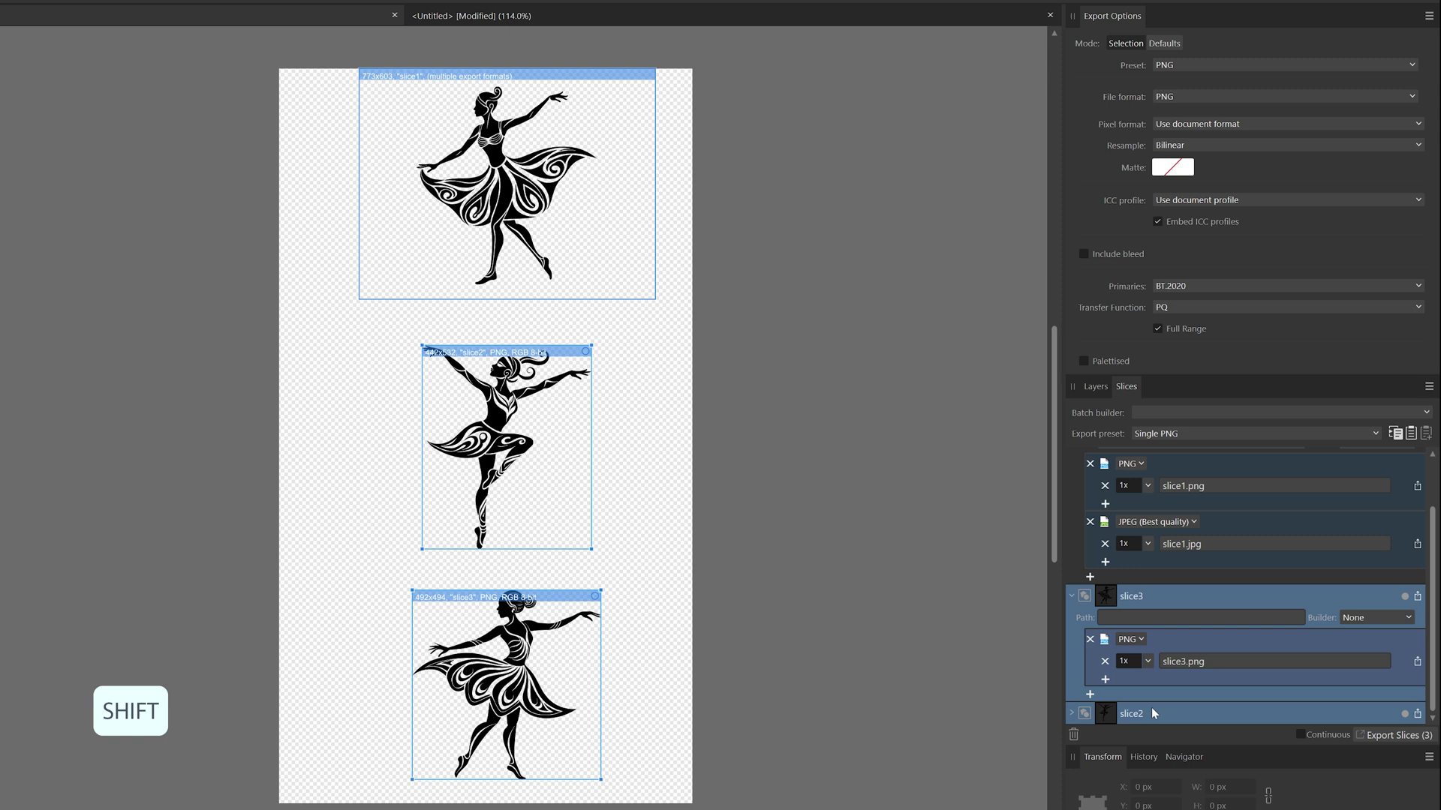
left_click(1419, 443)
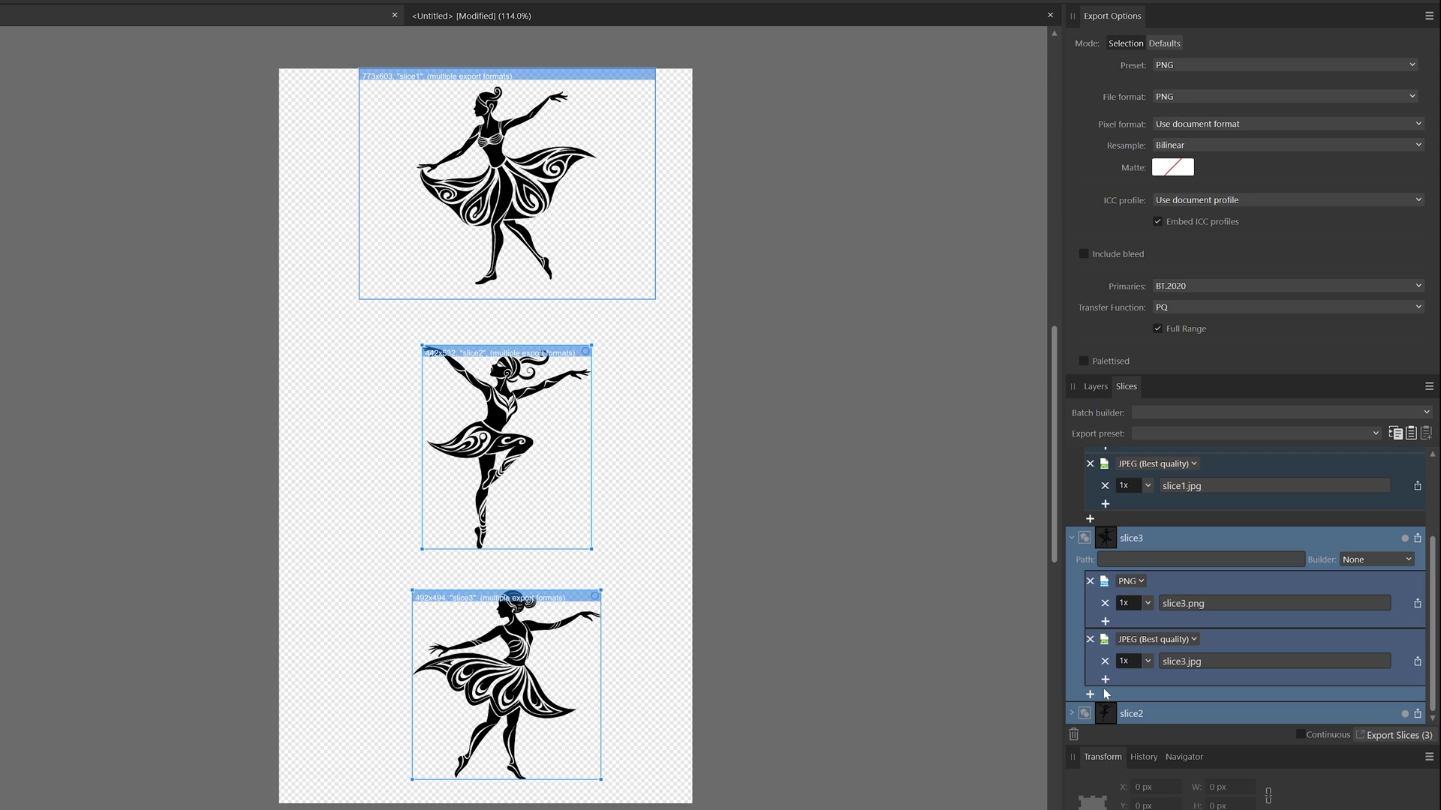
left_click(1072, 714)
scroll(1185, 667, "down", 2)
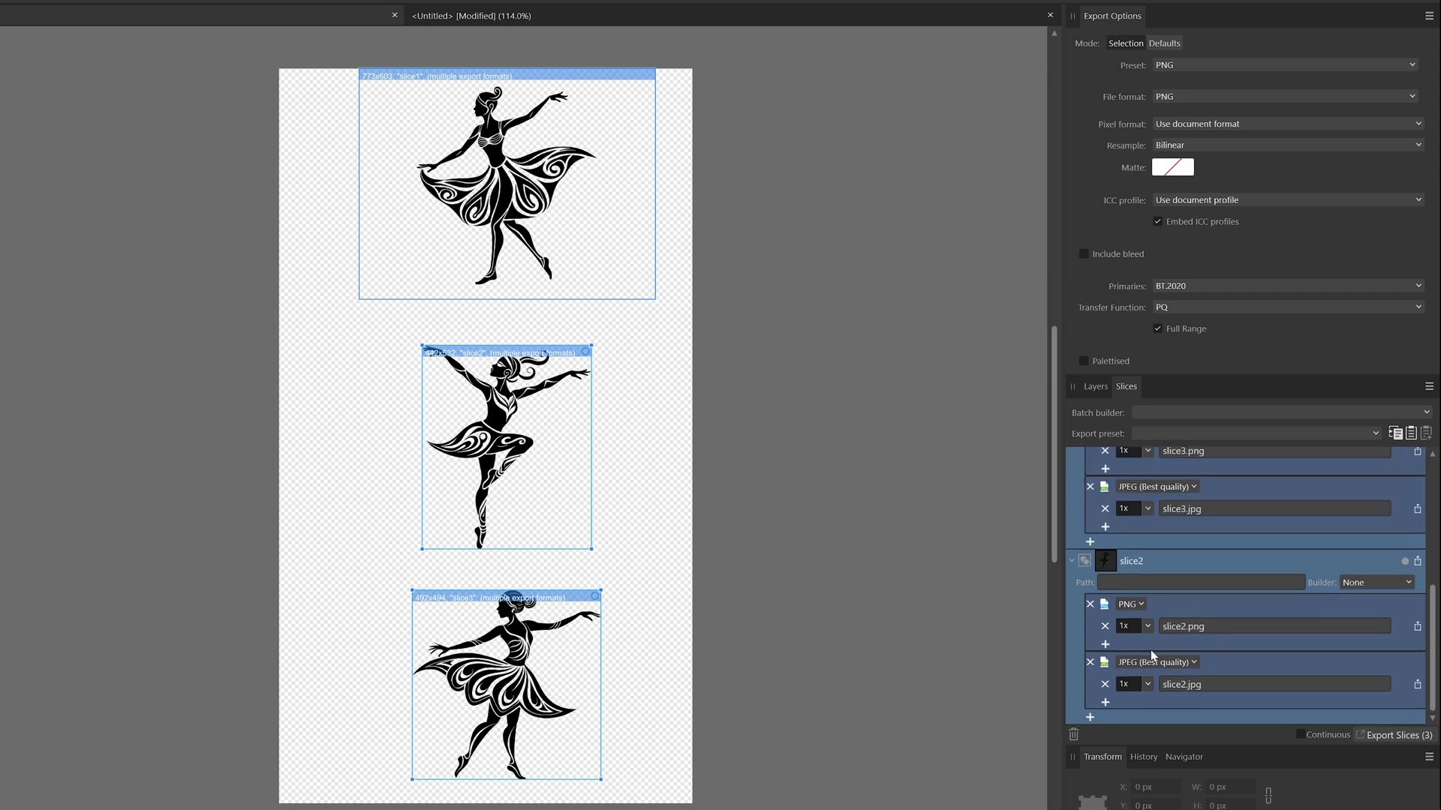
scroll(1194, 641, "up", 5)
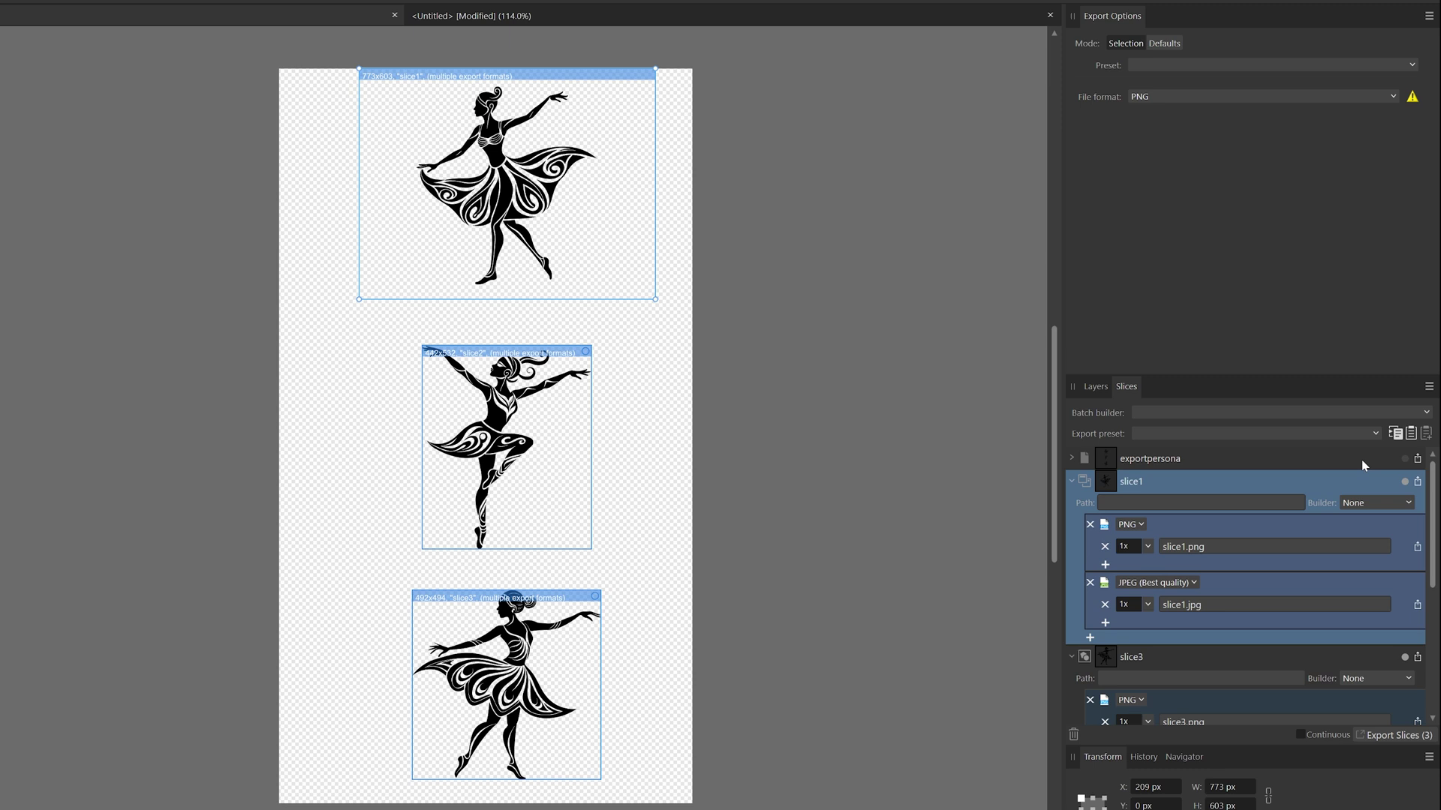
scroll(1361, 451, "down", 1)
scroll(1336, 480, "up", 1)
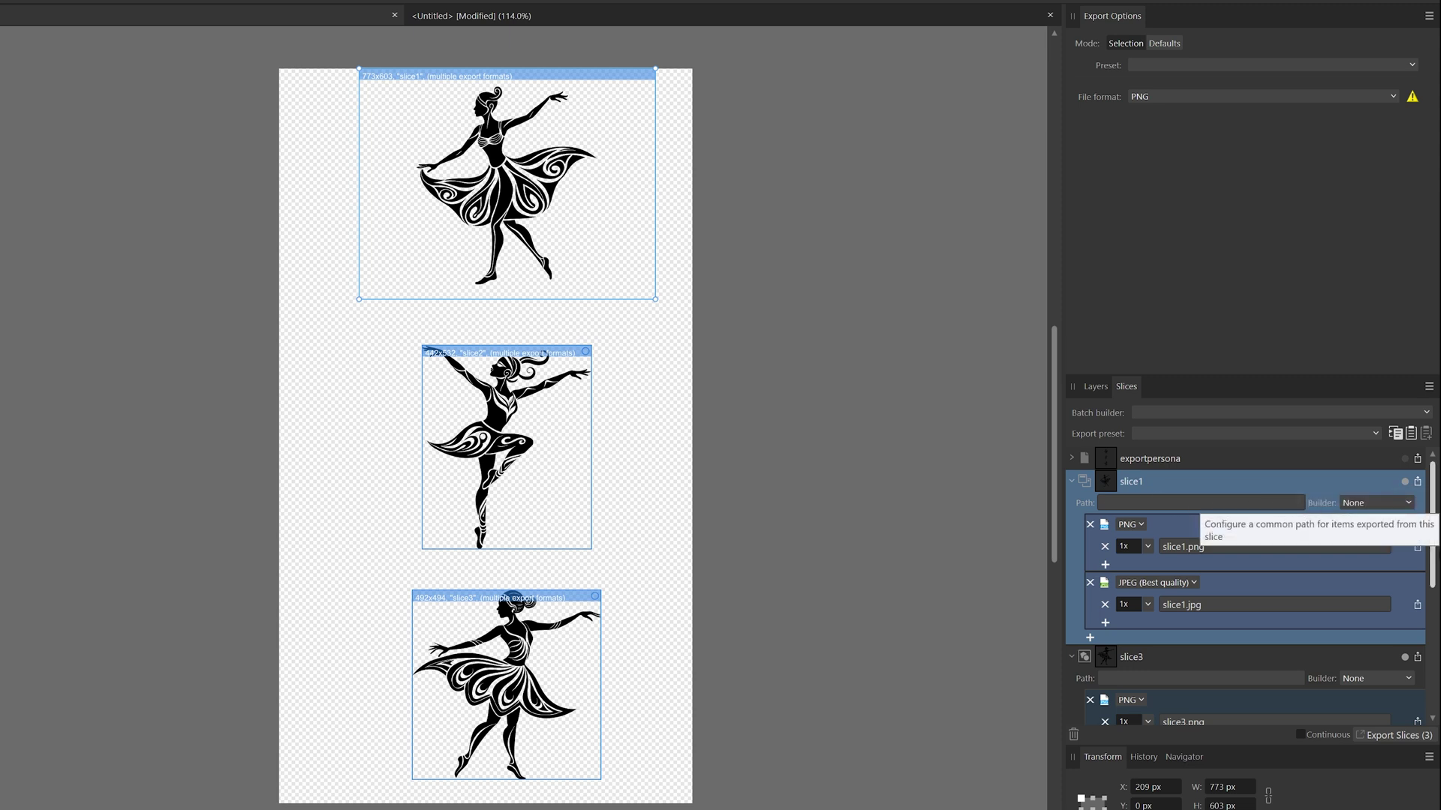
scroll(1390, 575, "down", 4)
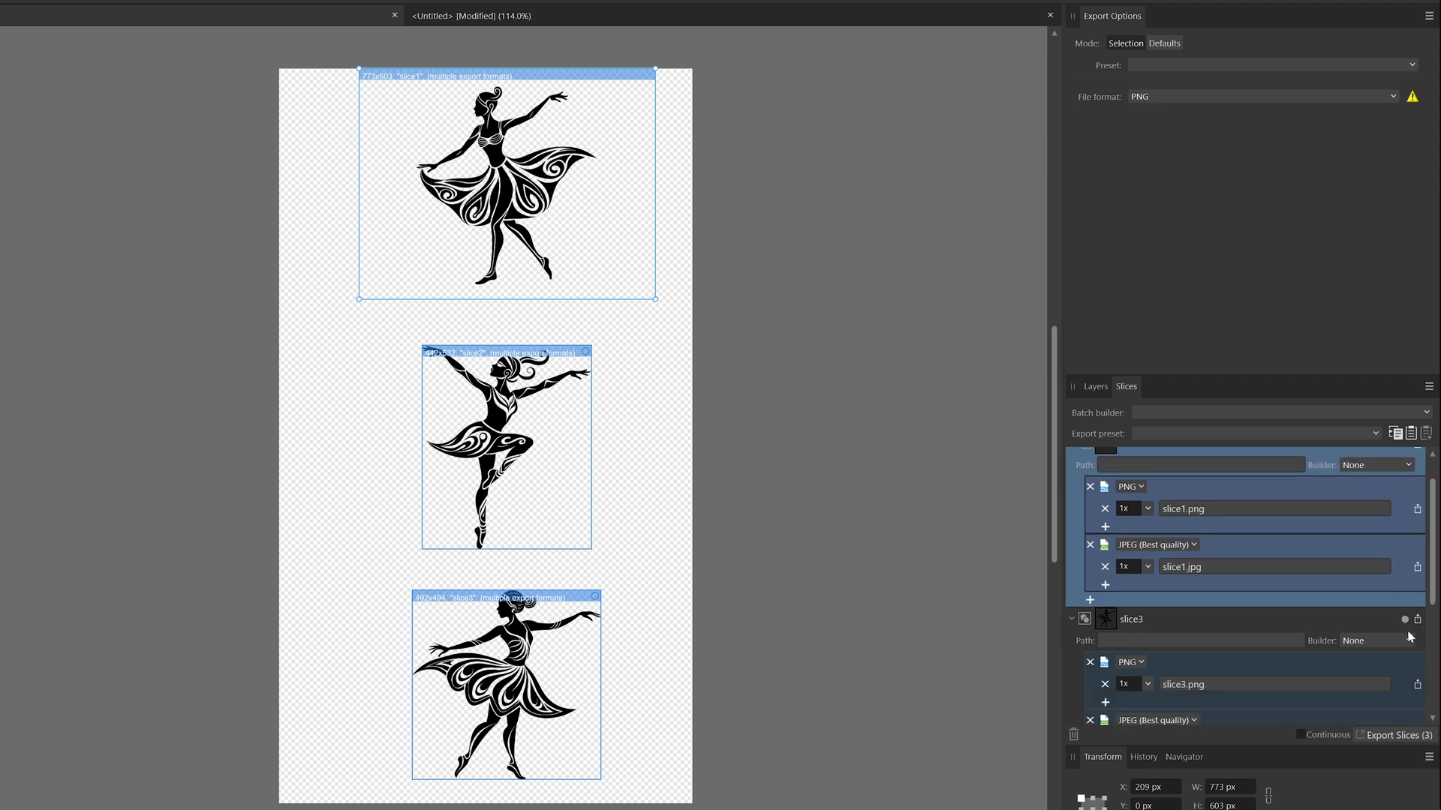
left_click(1405, 681)
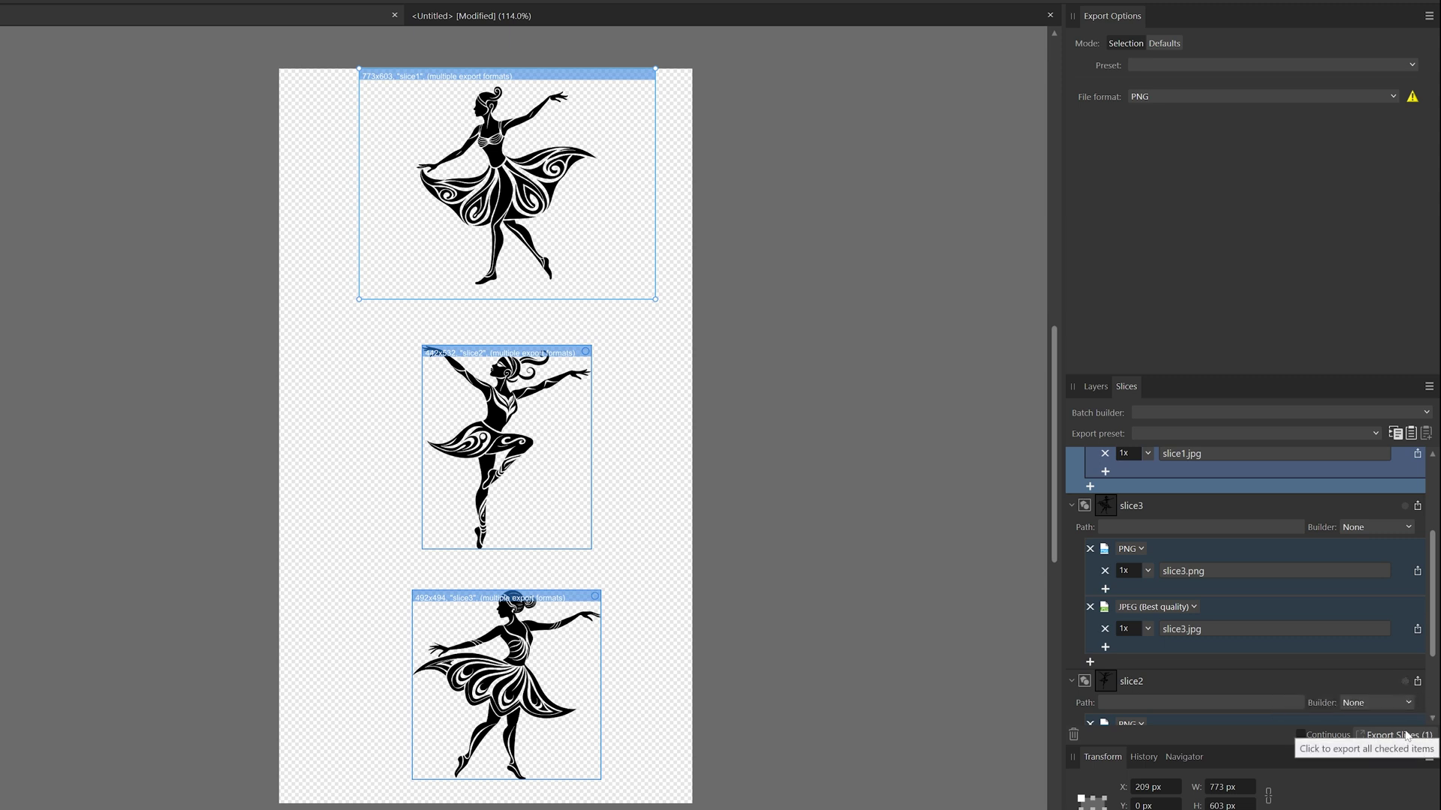
scroll(1358, 617, "up", 2)
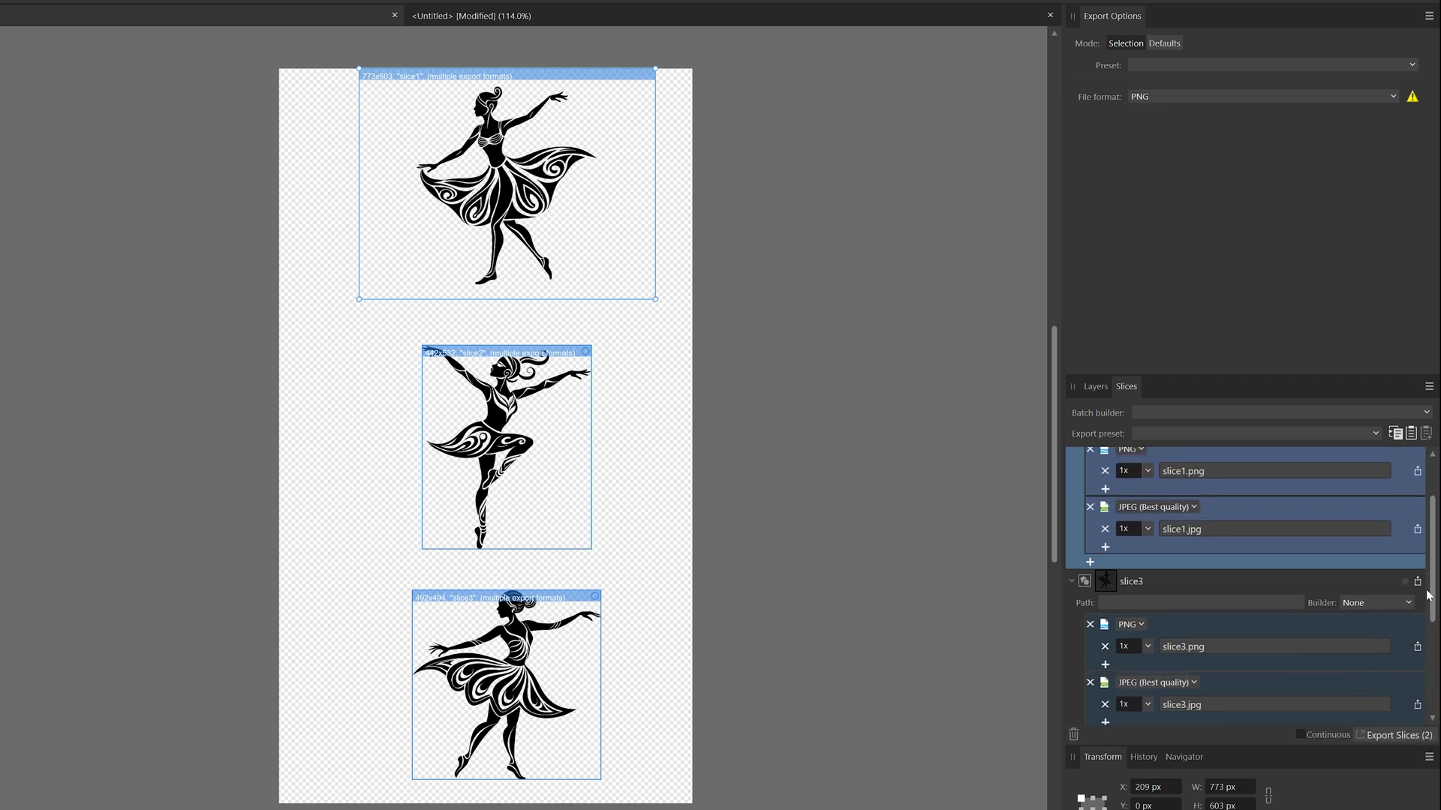
left_click(1401, 582)
left_click(1401, 582)
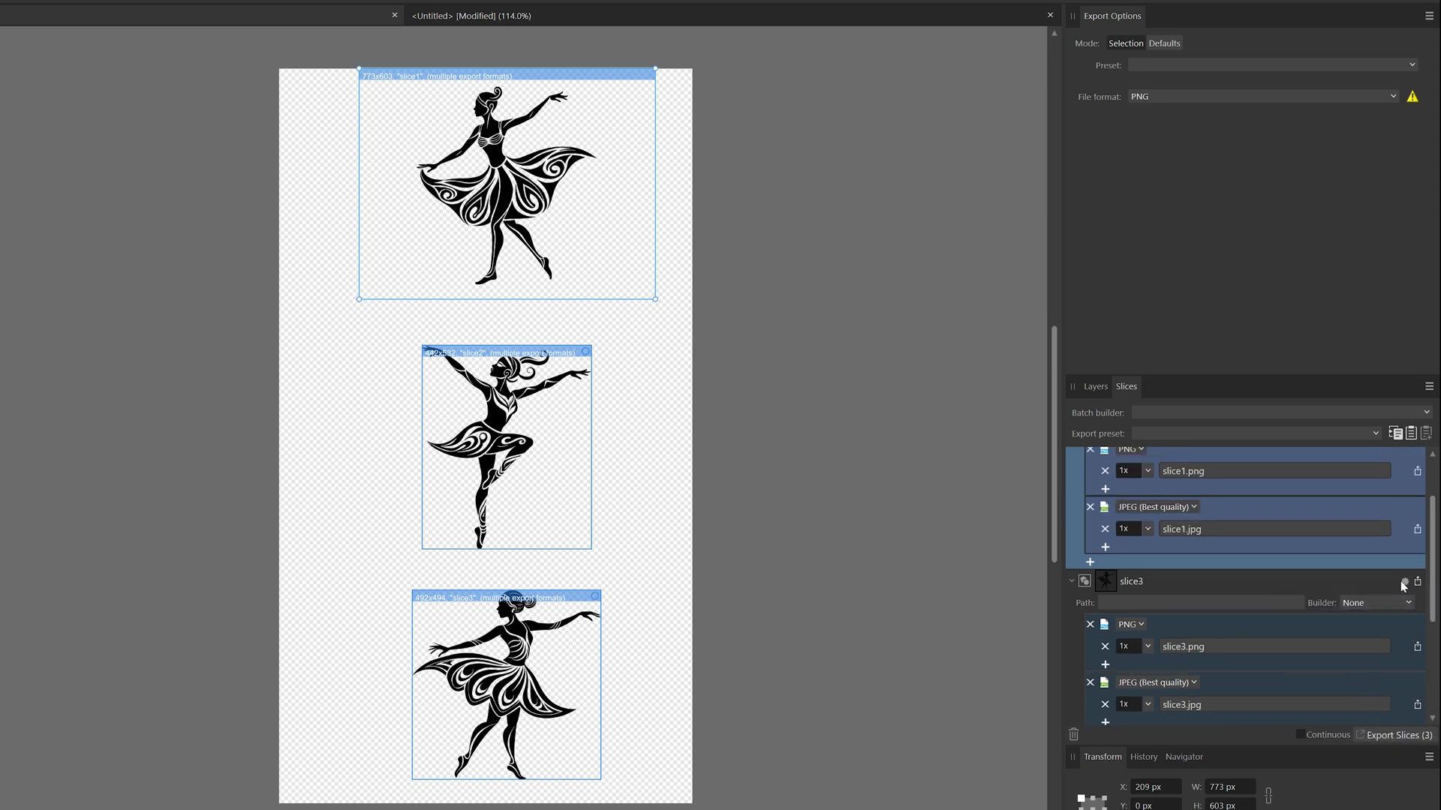
Step: Export the three checked slices into the Assets folder
left_click(1392, 736)
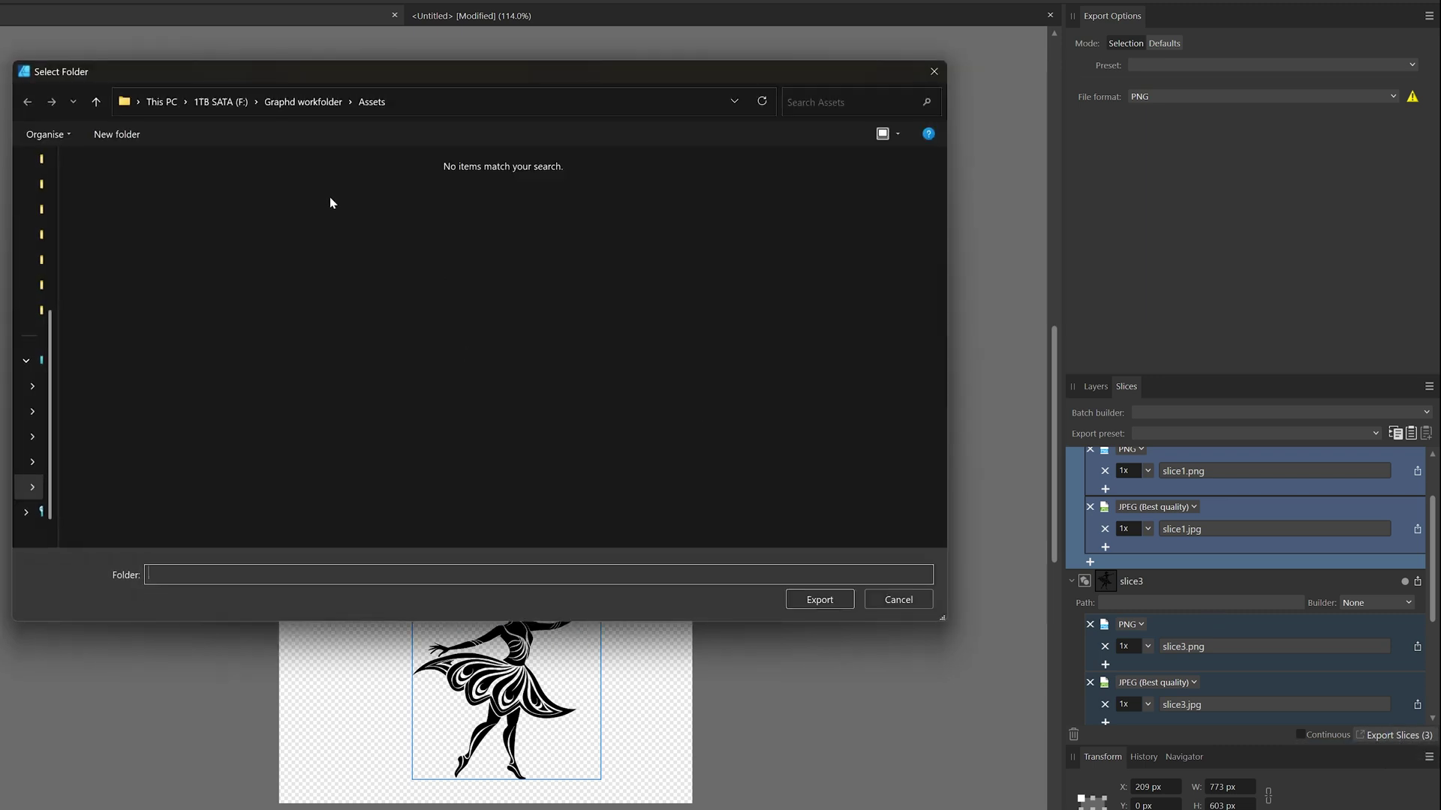
left_click(819, 600)
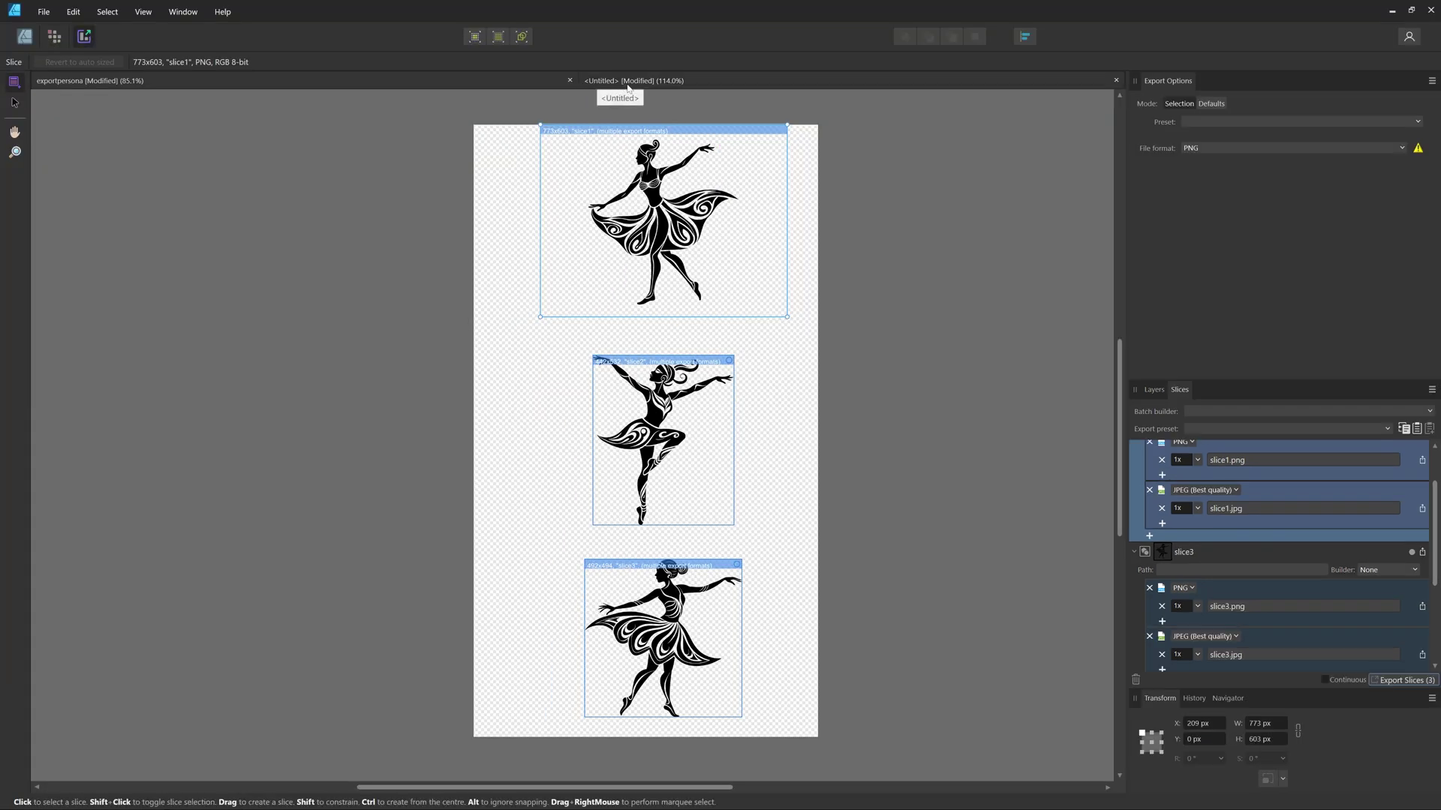
Step: In the Untitled document, marquee both artboards and create slices Artboard1 and Artboard2
left_click(627, 87)
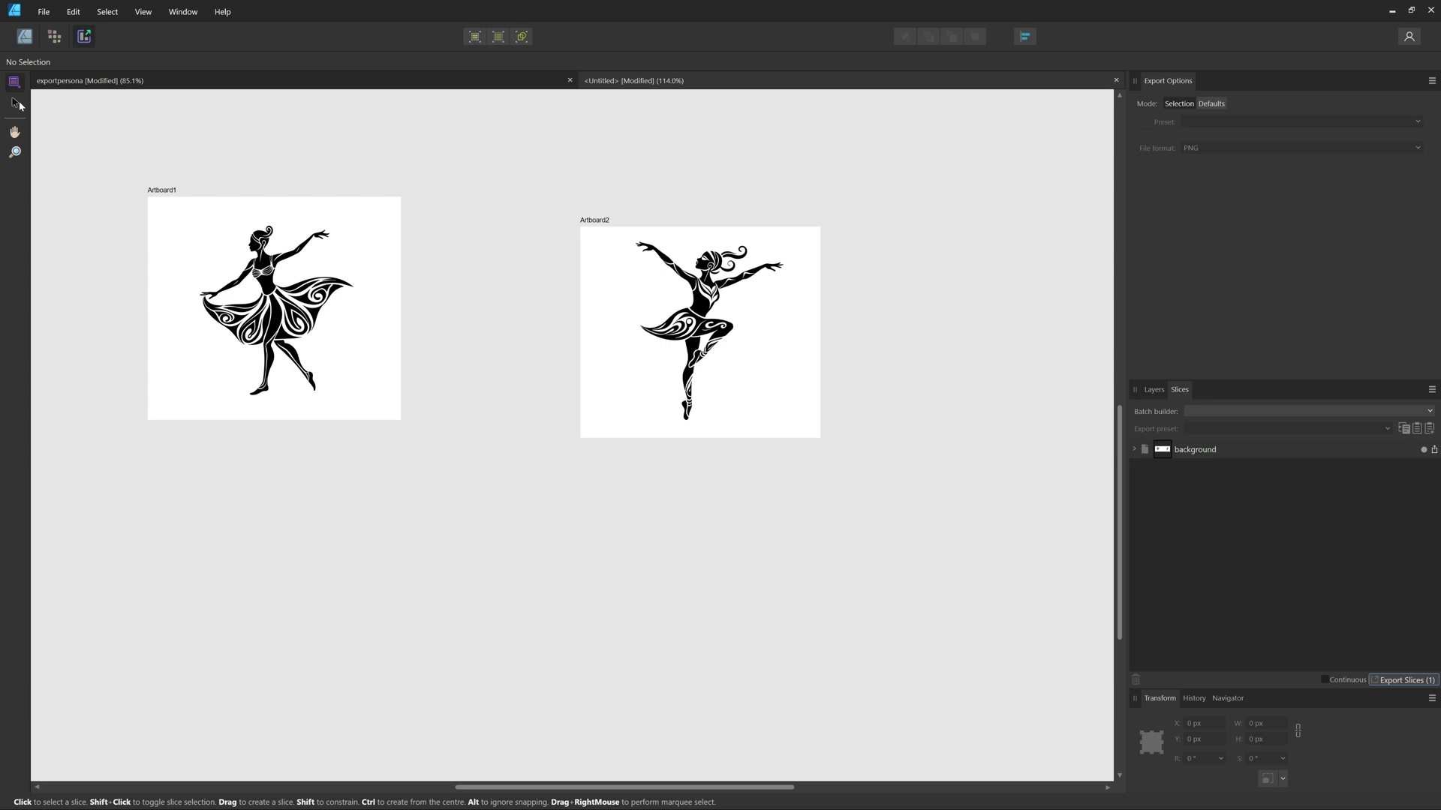
key("l")
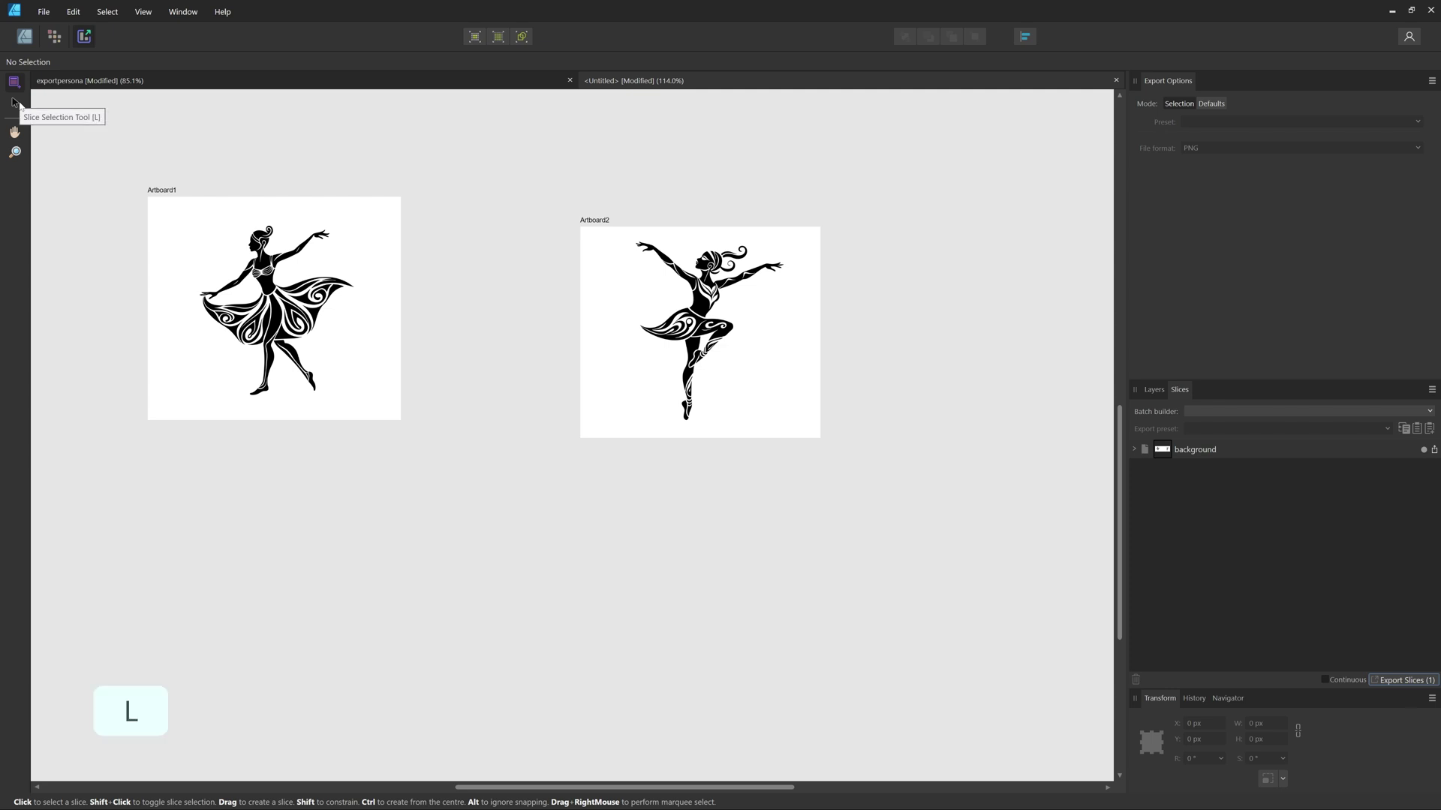
left_click(16, 103)
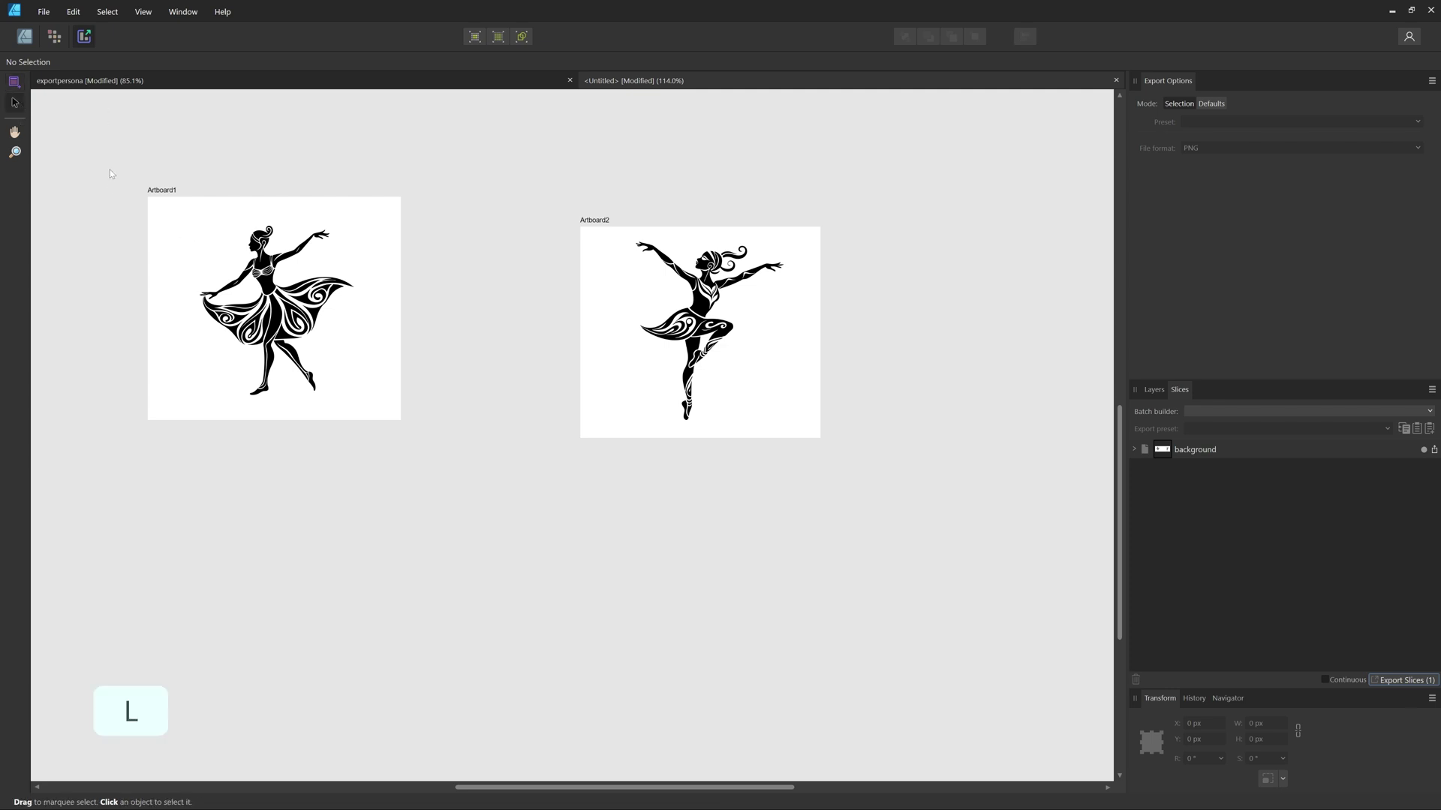
left_click_drag(110, 173, 891, 475)
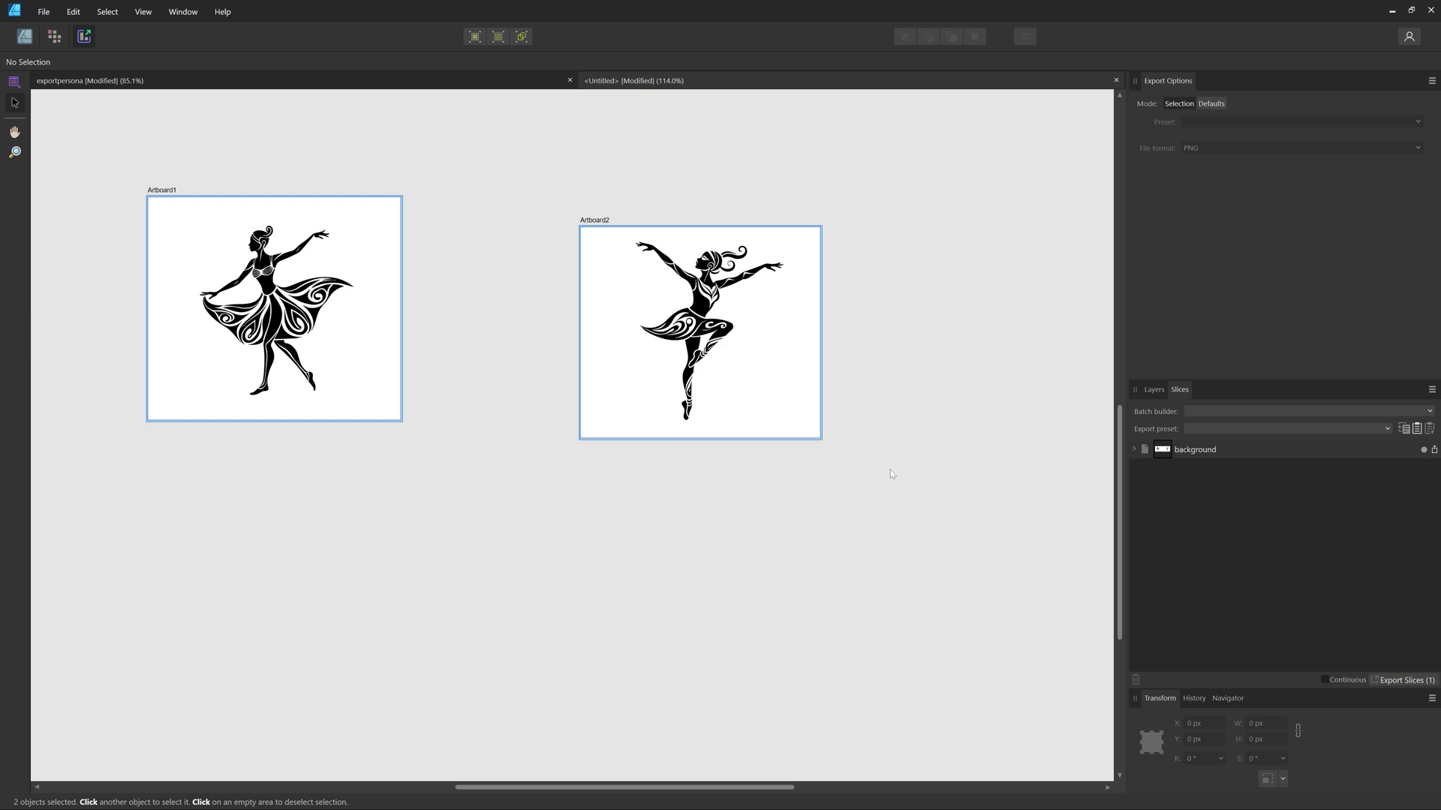
right_click(760, 378)
left_click(763, 381)
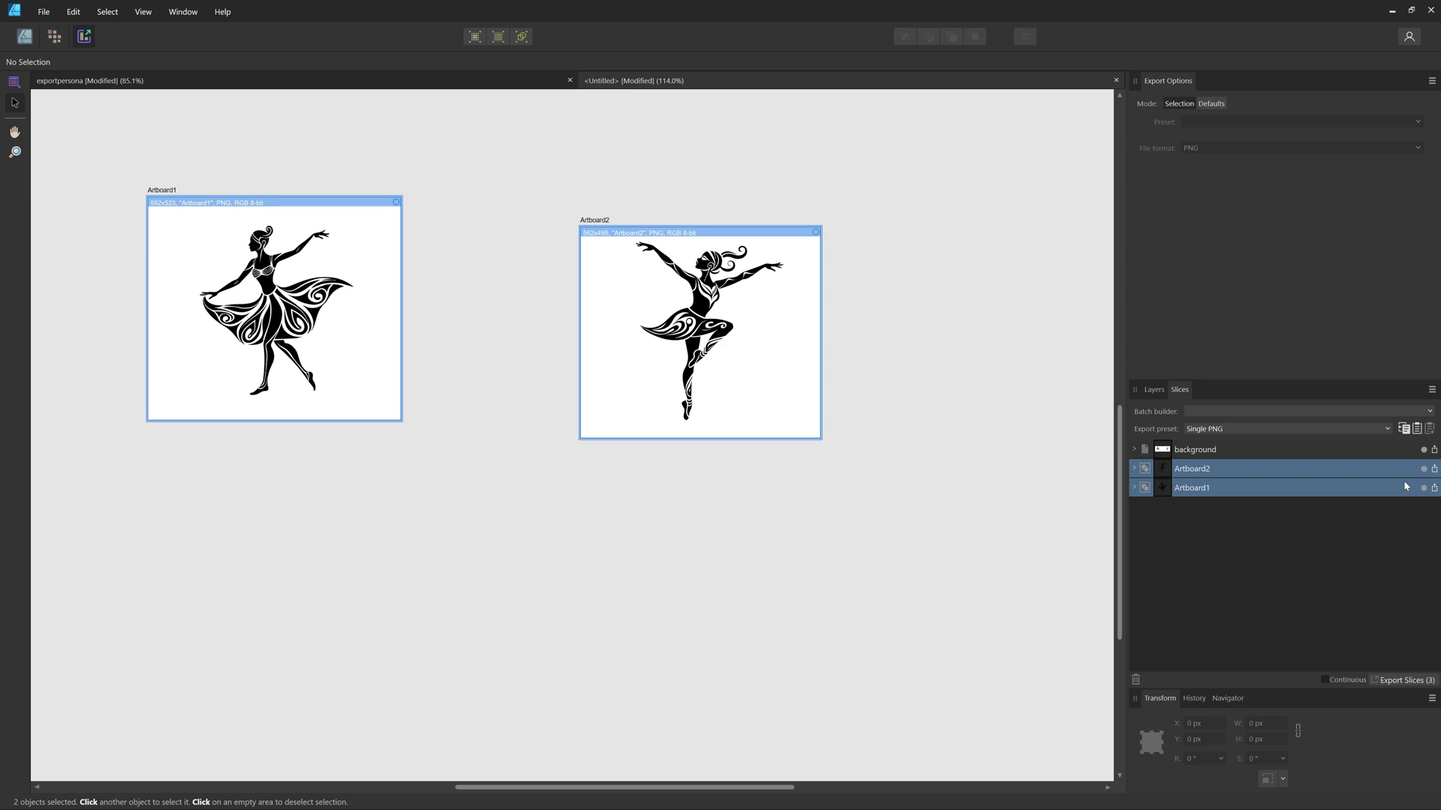
Step: Exclude the background slice and expand the Artboard1 and Artboard2 slice formats
left_click(1423, 450)
left_click(1135, 471)
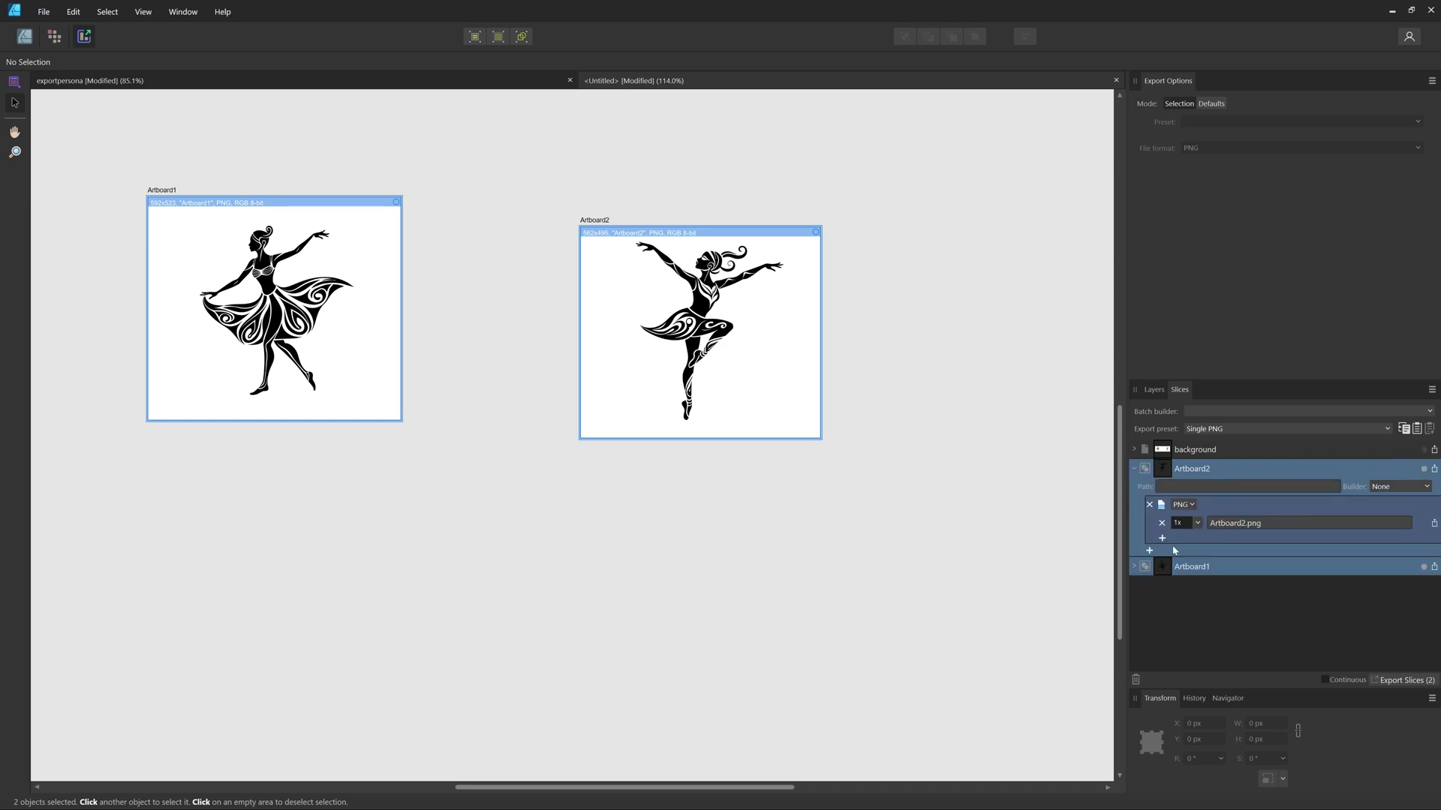
left_click(1135, 567)
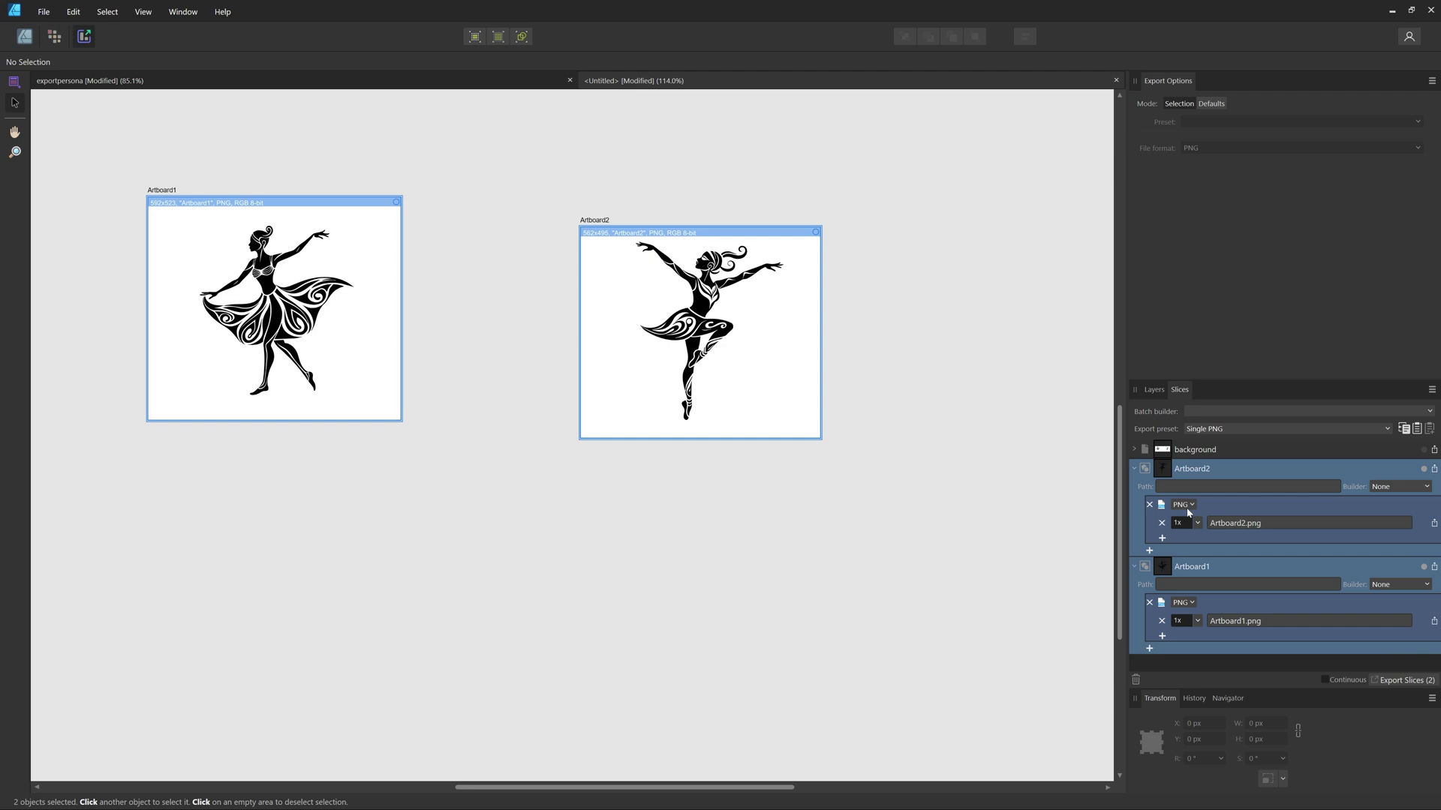
double_click(1204, 468)
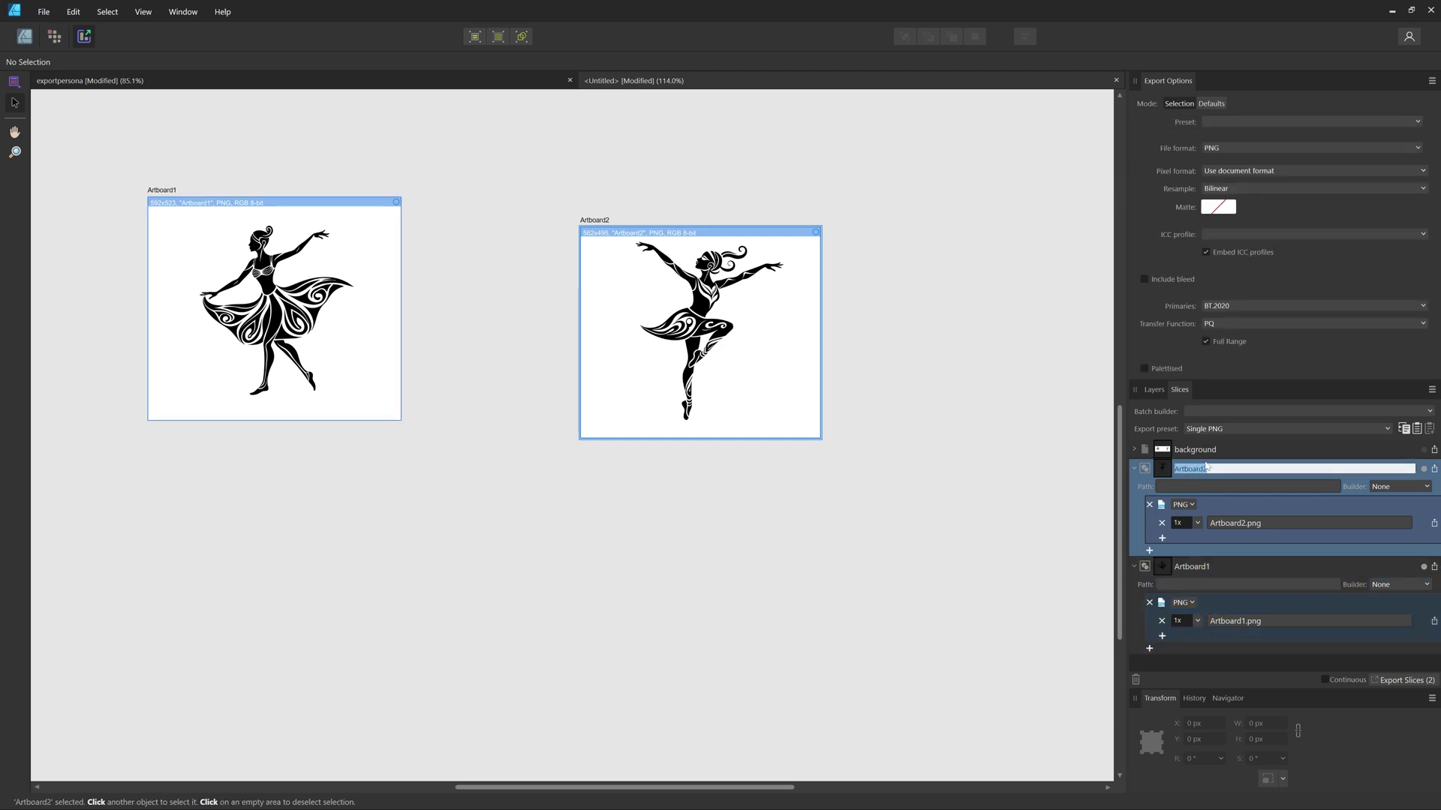
left_click(1214, 545)
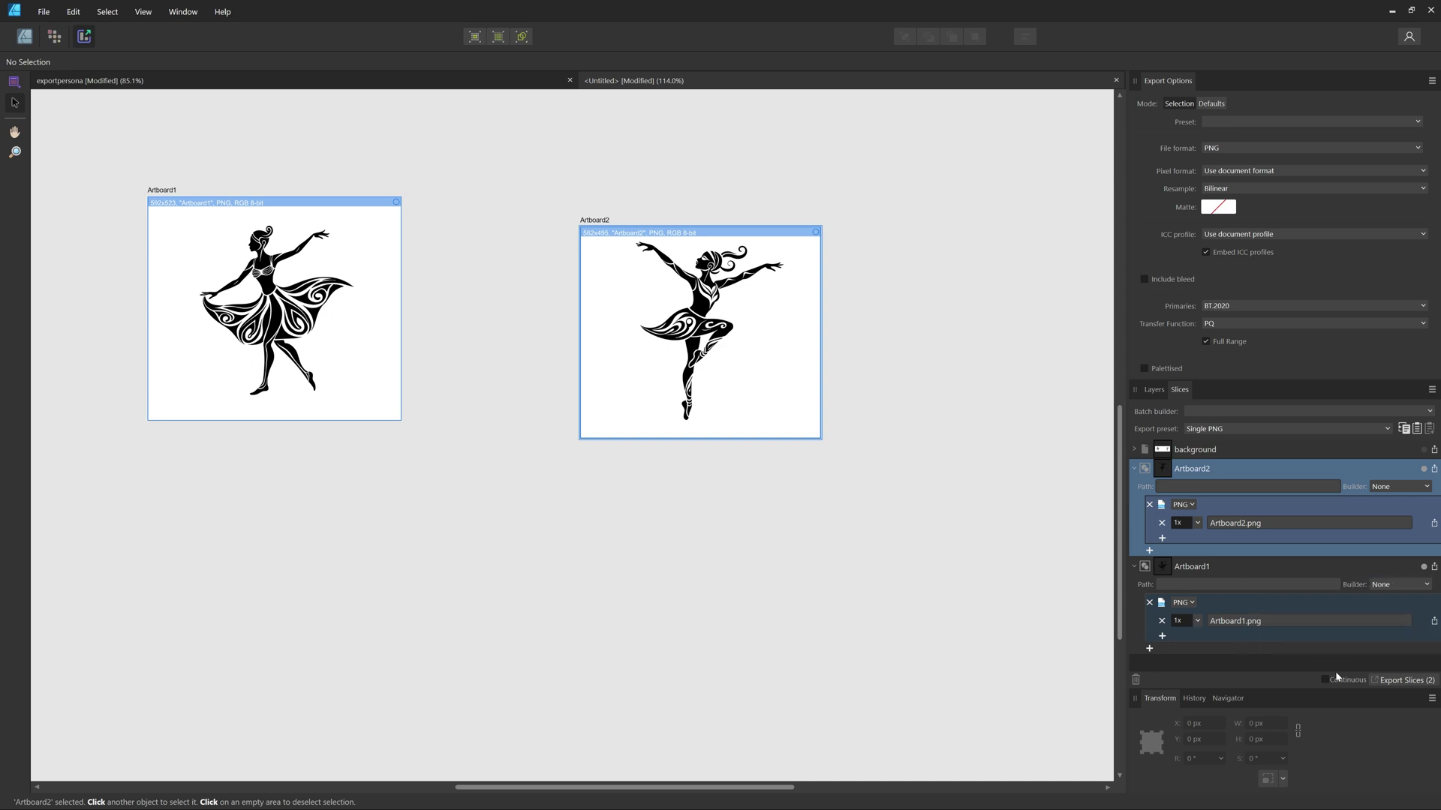
Step: Export Artboard1 and Artboard2 as PNG files into the Slices folder
left_click(1404, 680)
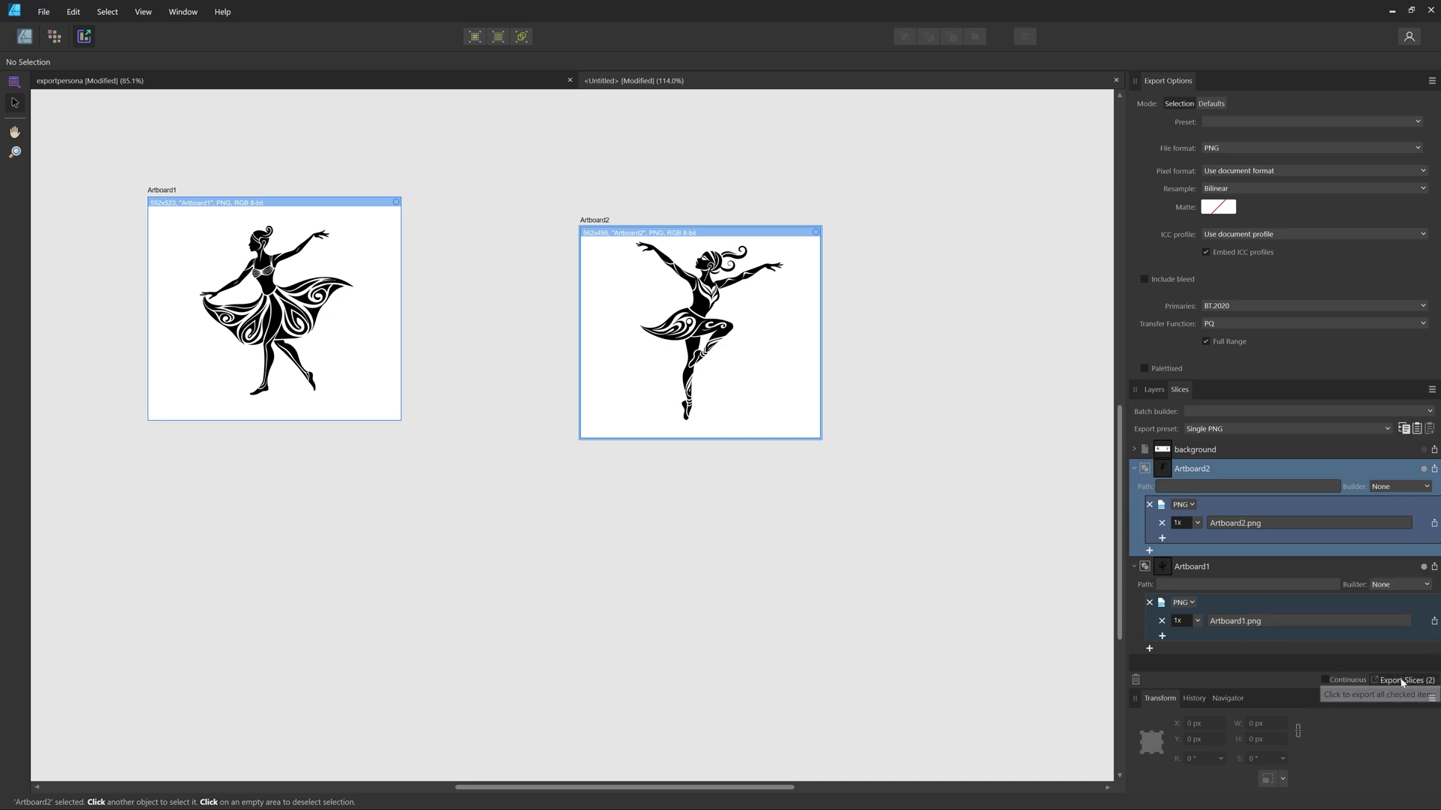
left_click(925, 570)
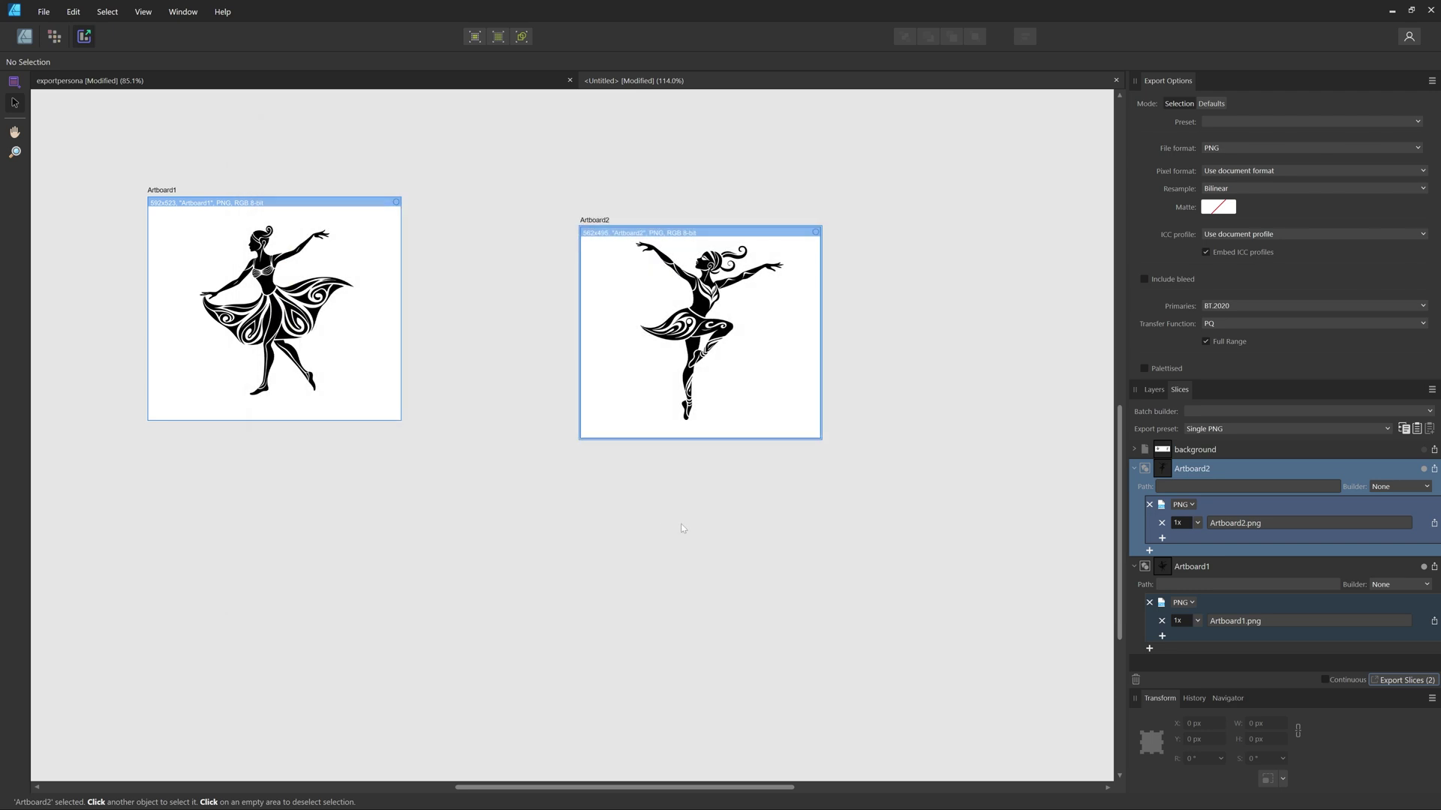
key("alt+Tab")
Step: Check Artboard1.png in the Slices folder, then leave the folder window
left_click(476, 219)
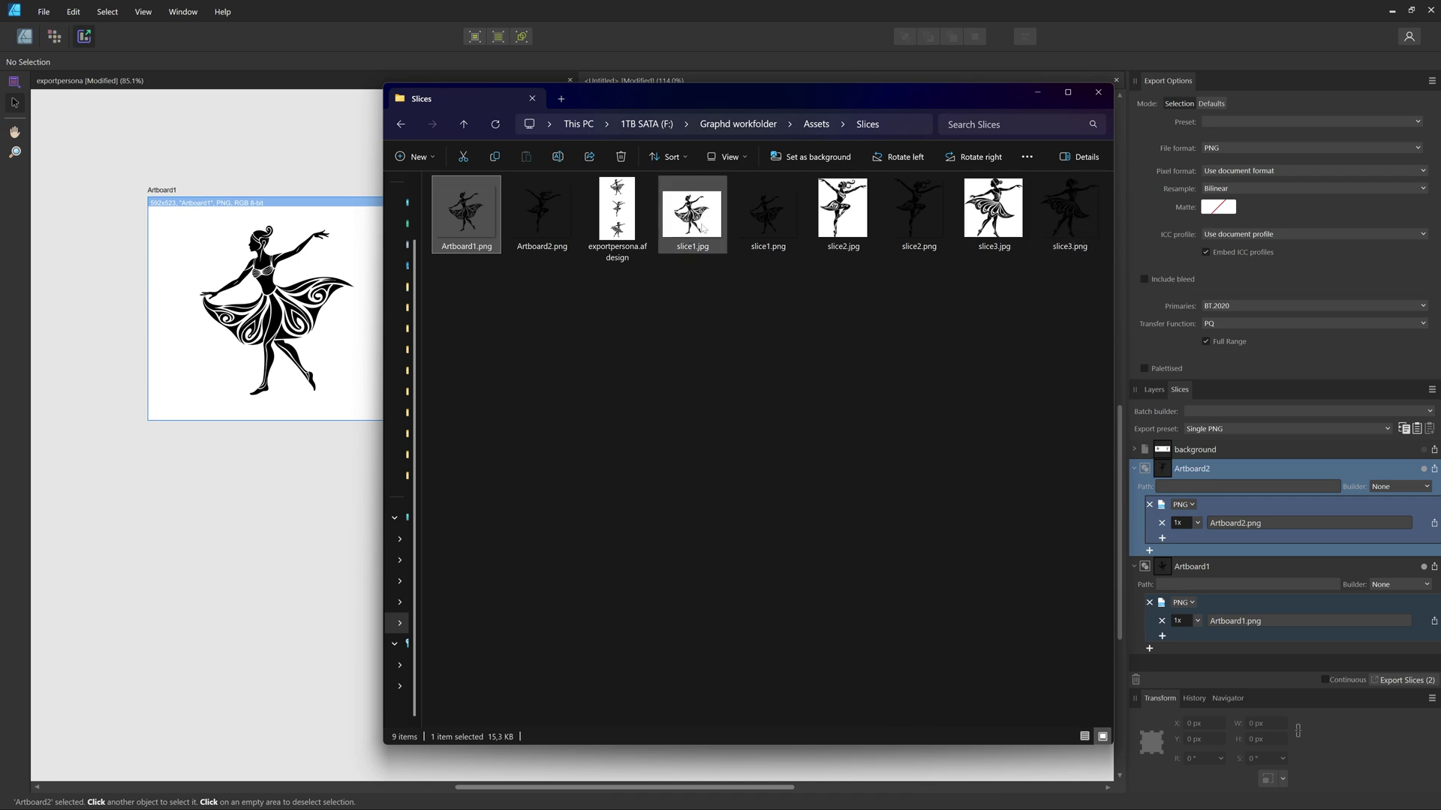
key("alt+Tab")
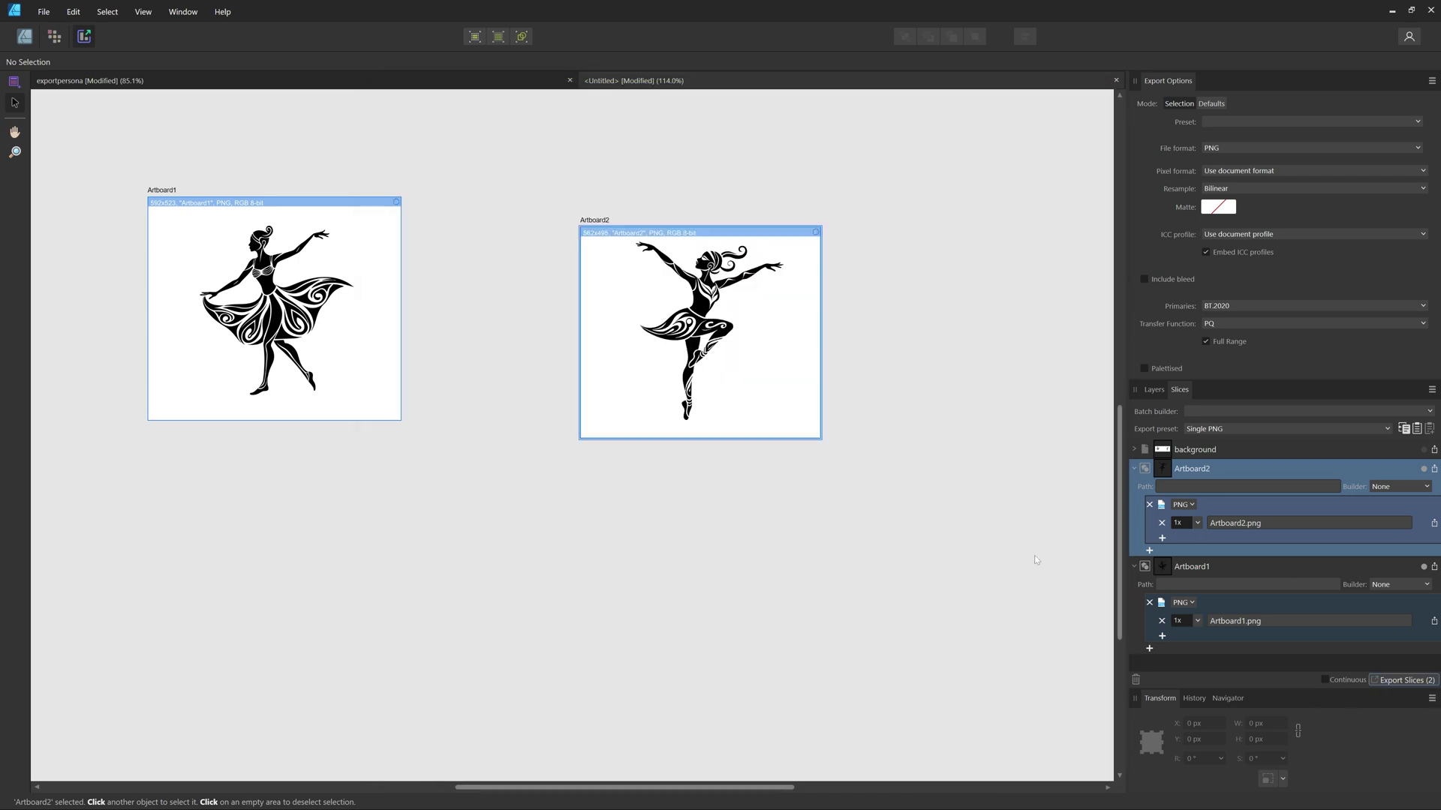
Step: Switch to the exportpersona document with its three ballerina slices
left_click(263, 82)
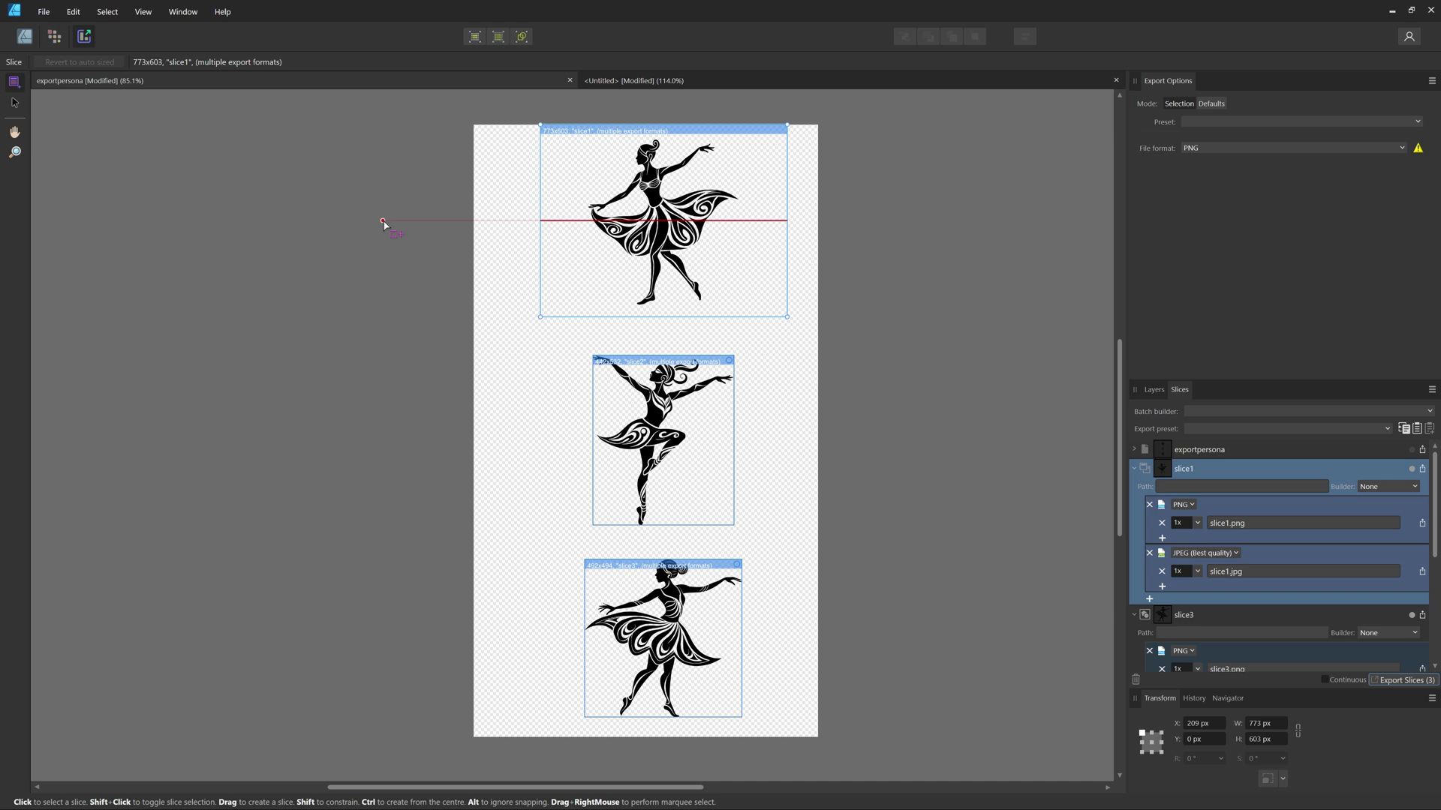